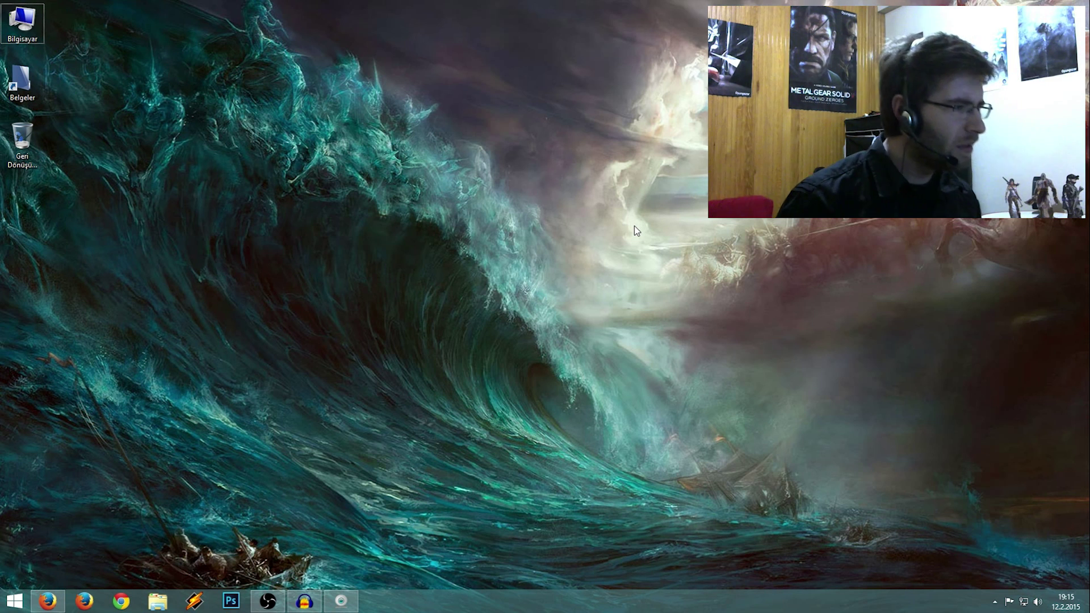
Switch to Firefox and look over the Mush-Z distribution page and the NV Access home page.
left_click(48, 601)
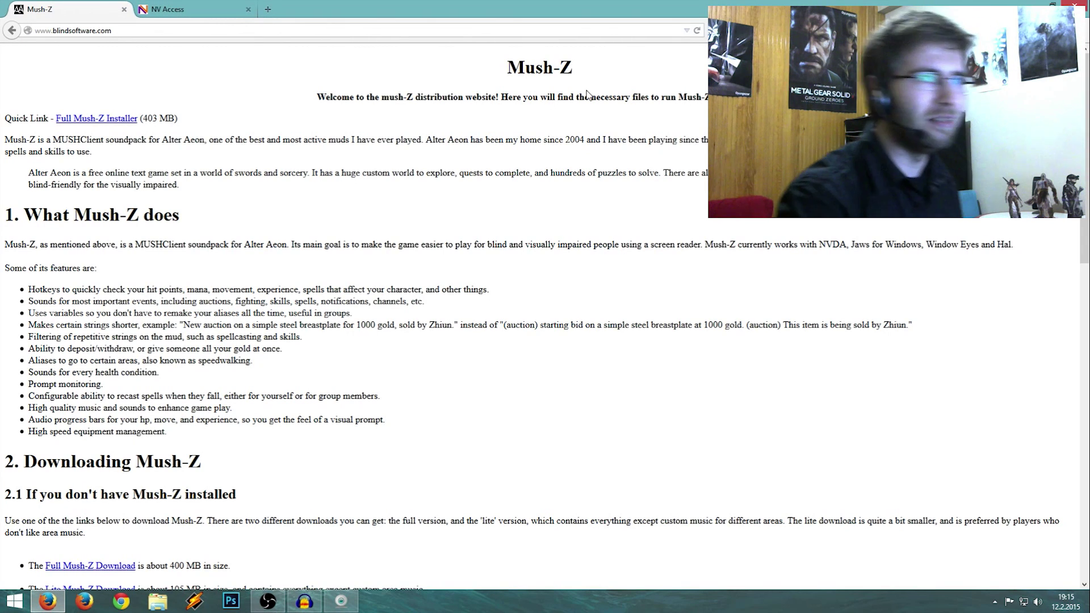
left_click(171, 6)
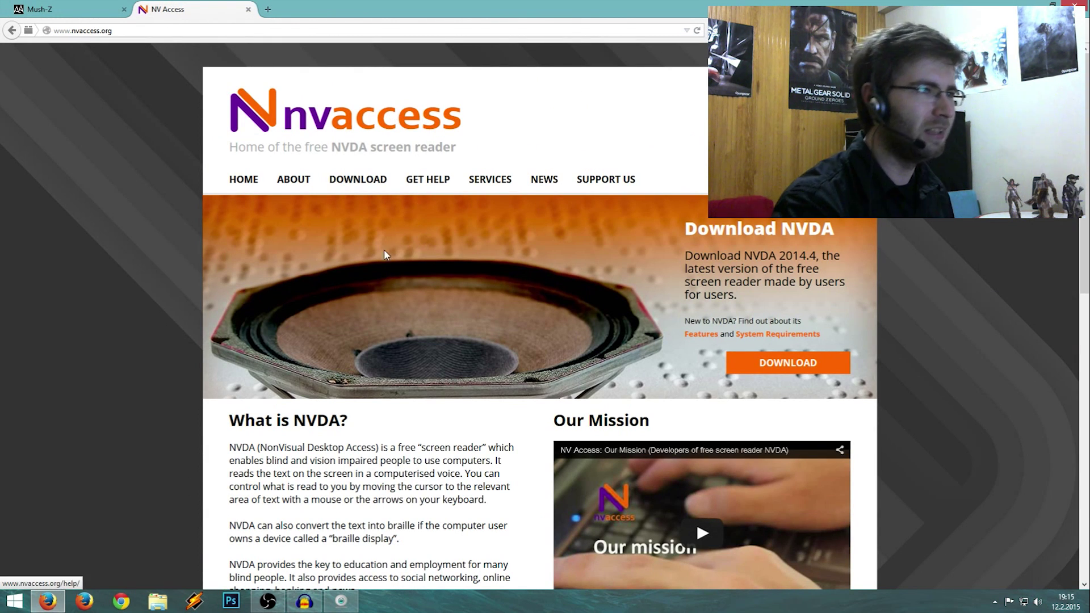
left_click(42, 7)
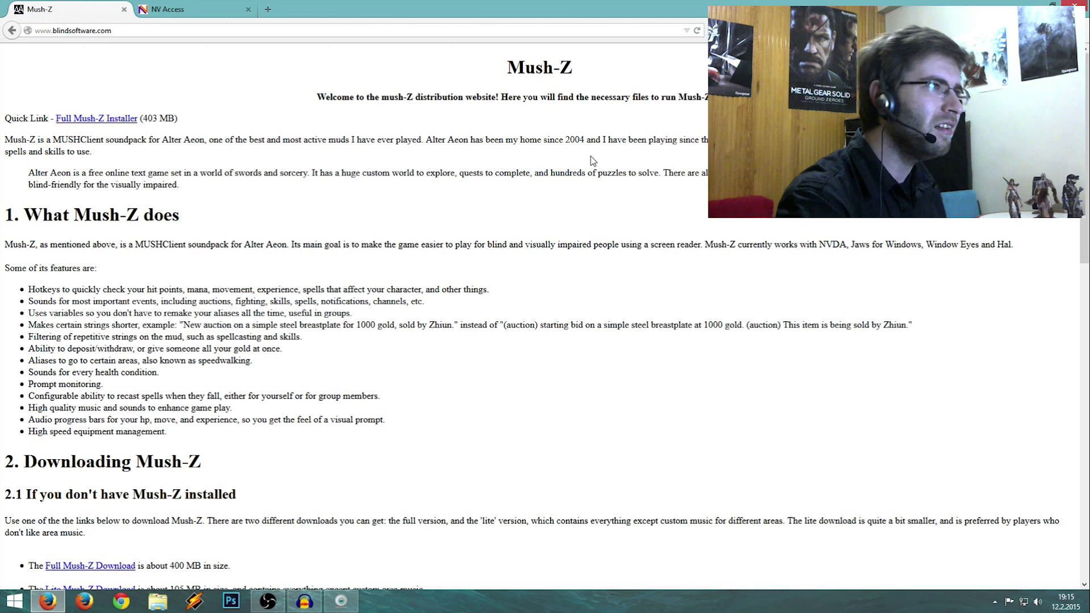
left_click(176, 9)
left_click(99, 7)
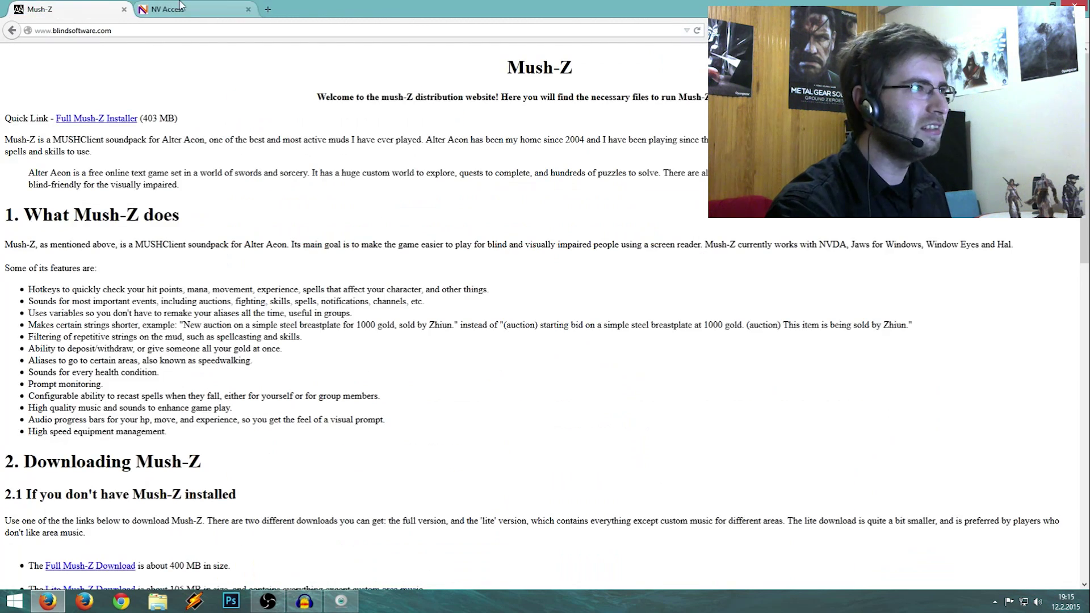
left_click(176, 8)
left_click(96, 8)
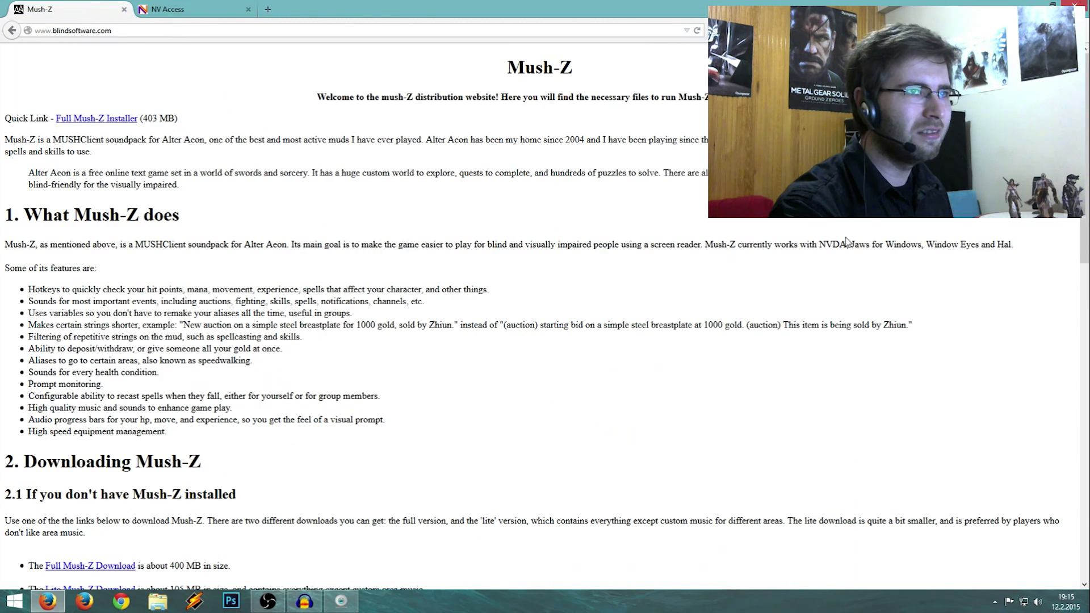
Open the NV Access download page and start the NVDA 2014.4 download without making a donation.
left_click(227, 8)
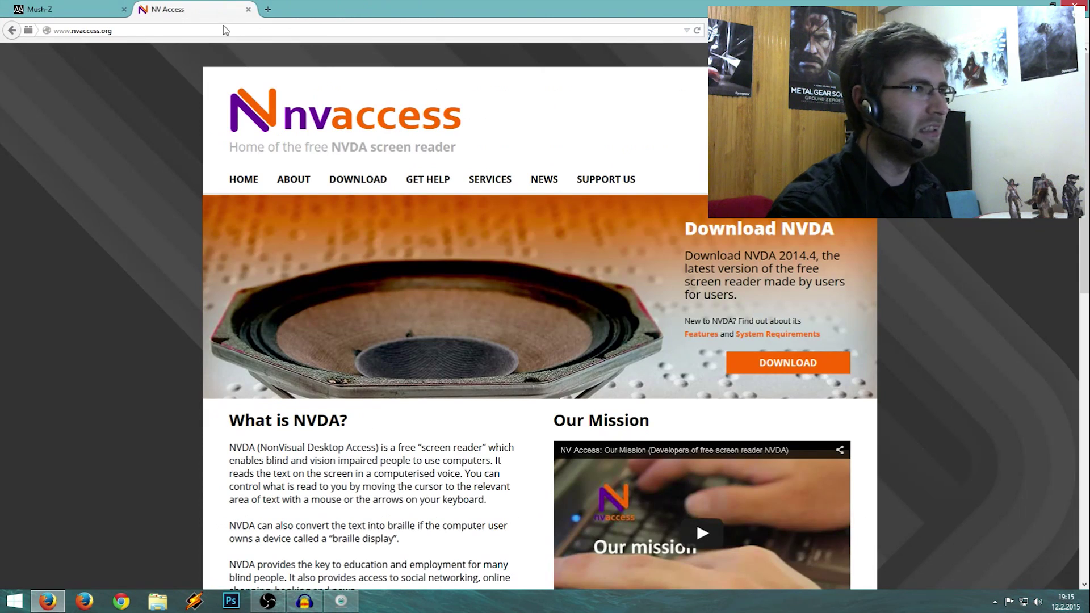
left_click(361, 180)
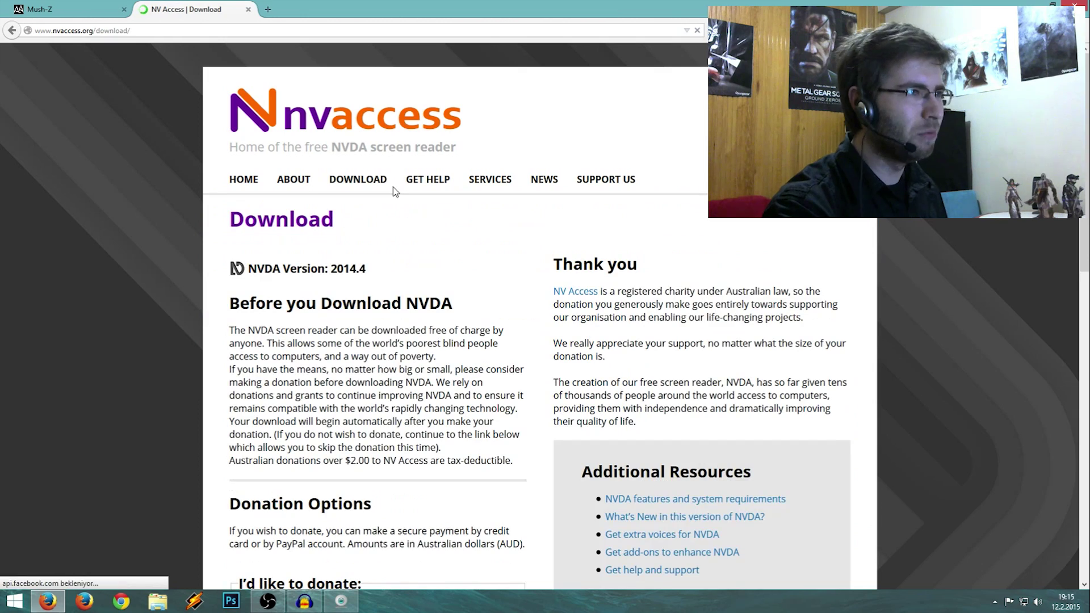
scroll(373, 447, "down", 5)
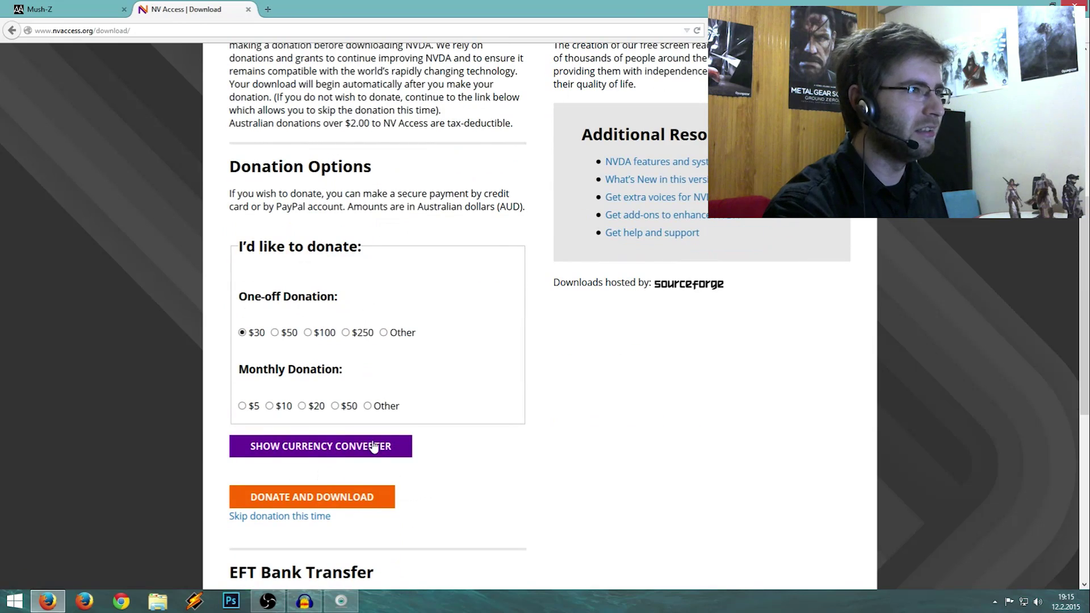
scroll(745, 457, "up", 5)
scroll(511, 382, "down", 5)
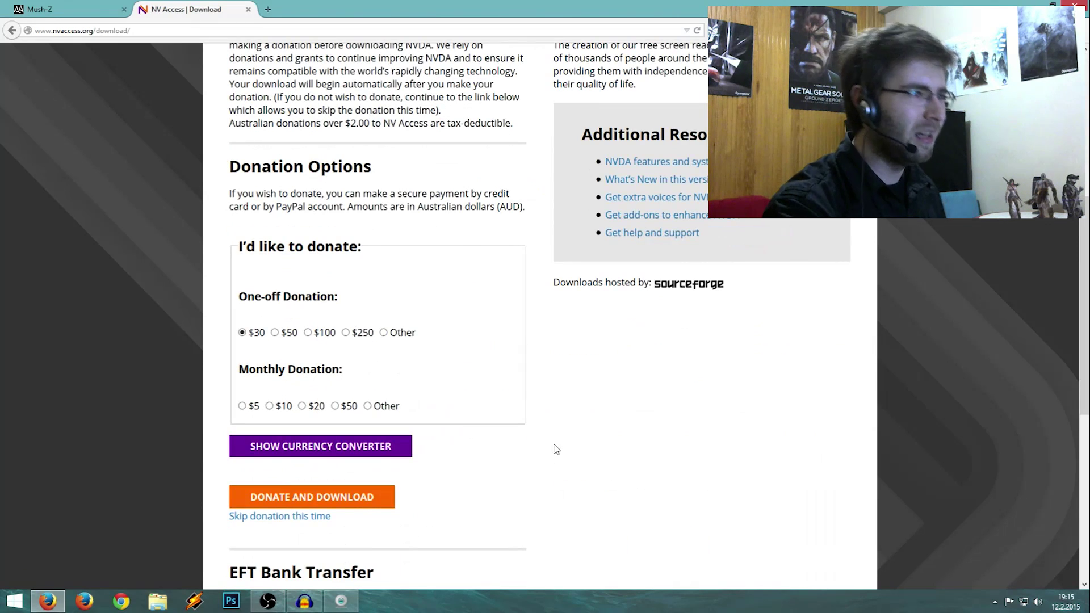
left_click(308, 516)
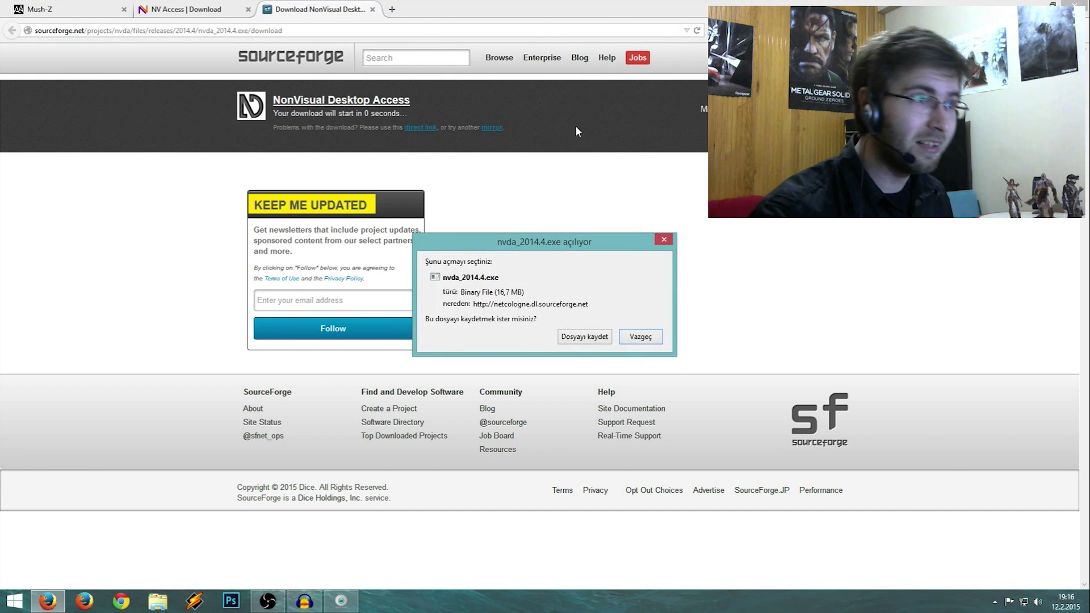
Save the NVDA installer to the desktop under the file name nvda_20144.
left_click(591, 336)
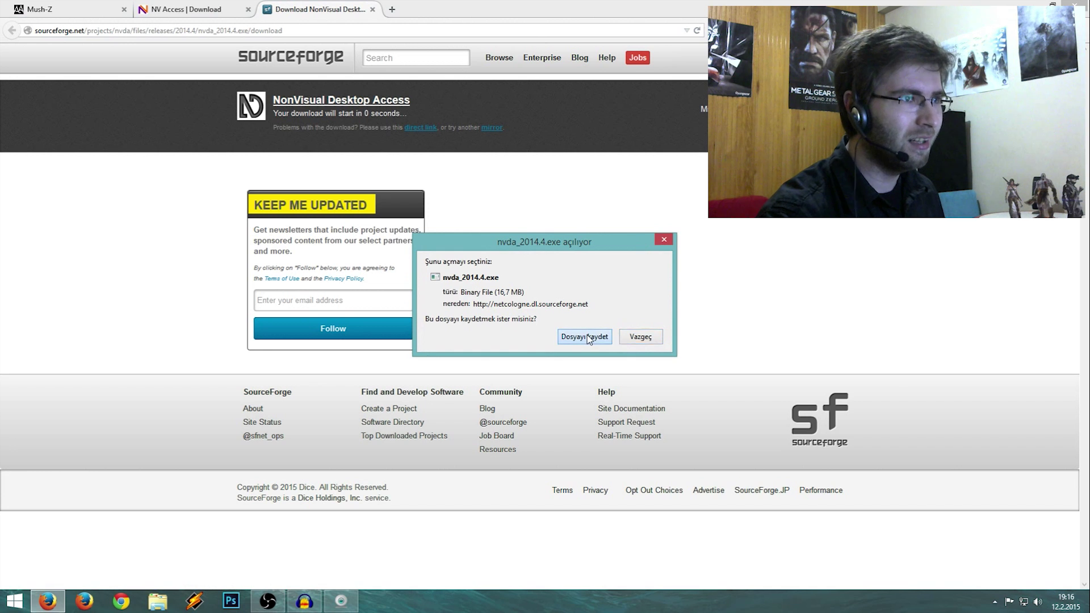
left_click(671, 516)
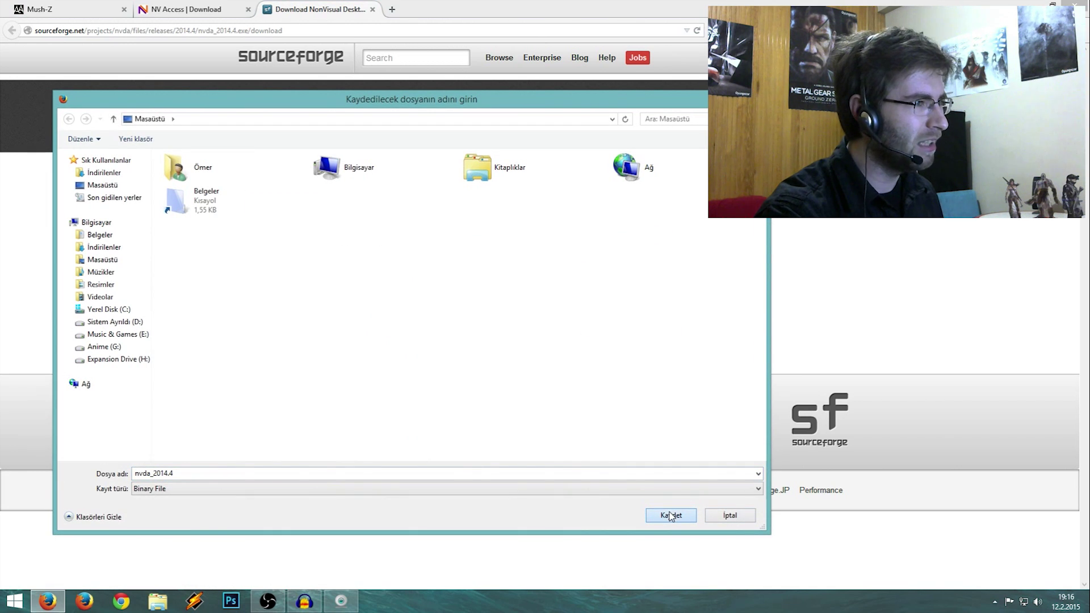
double_click(170, 473)
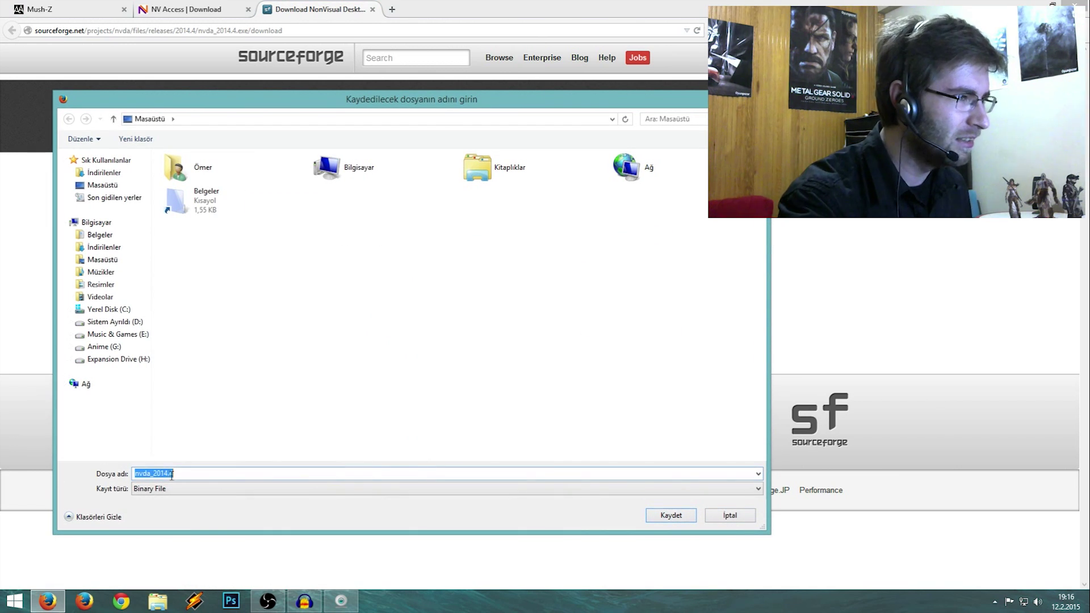
left_click(191, 472)
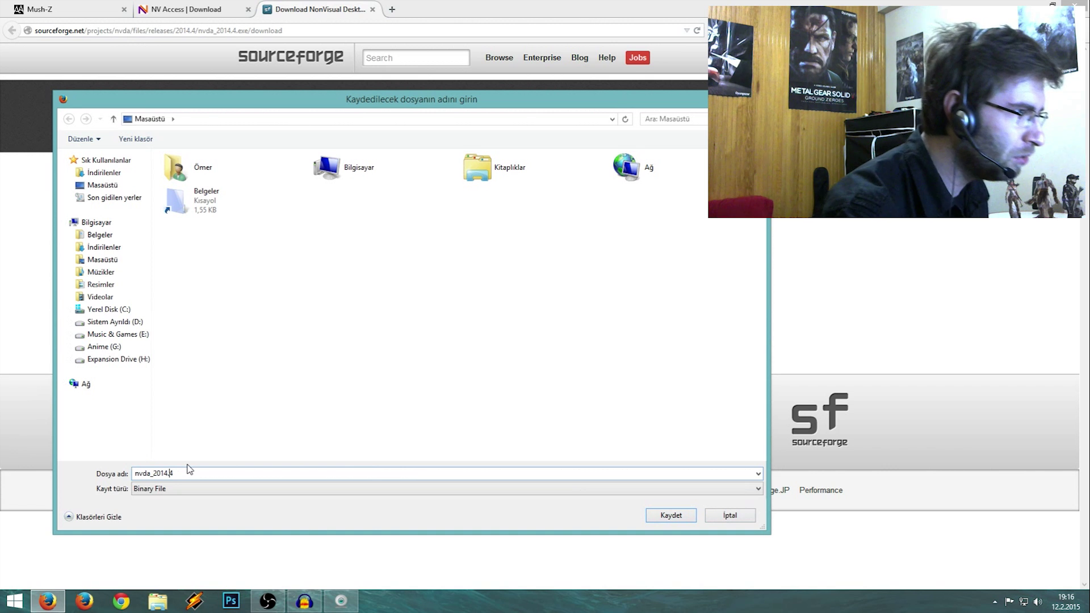
key("Return")
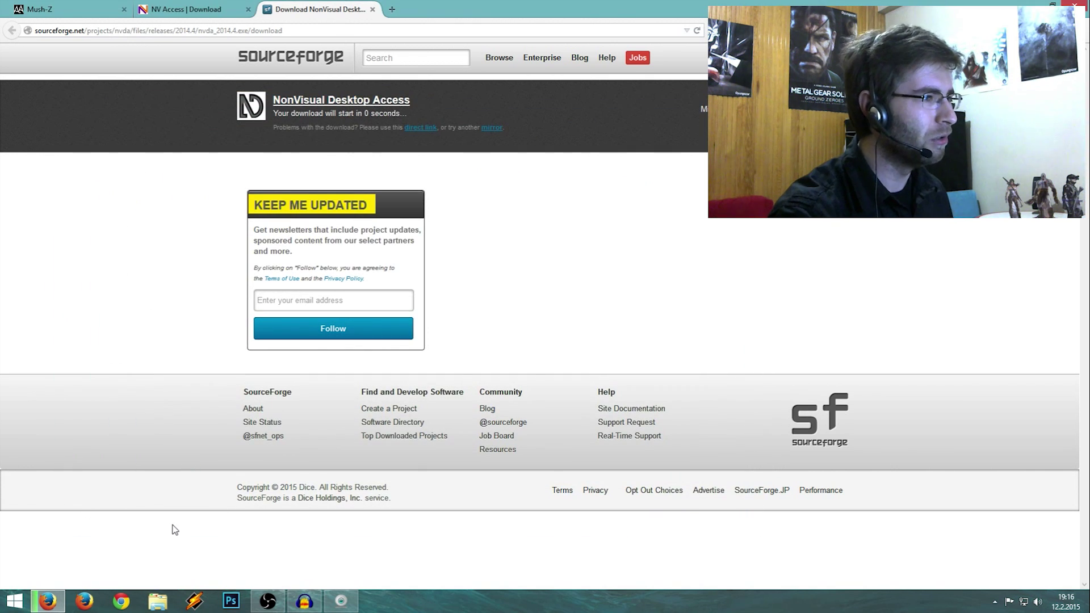
left_click(55, 607)
left_click(55, 606)
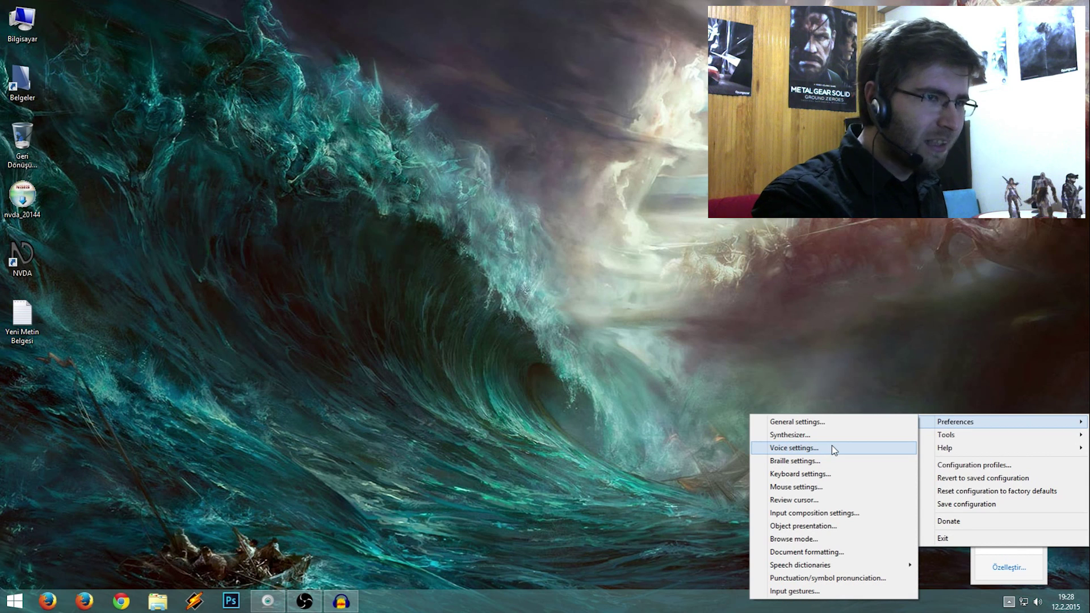
Open NVDA's voice settings and set the voice to english with the Mario variant.
left_click(834, 449)
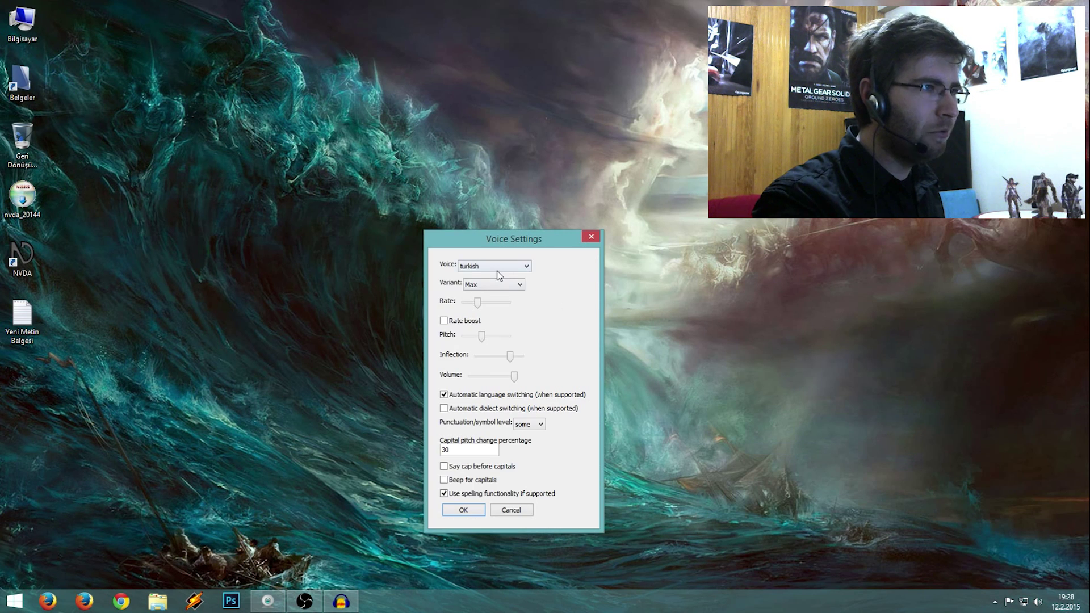
left_click(497, 271)
left_click_drag(528, 434, 535, 322)
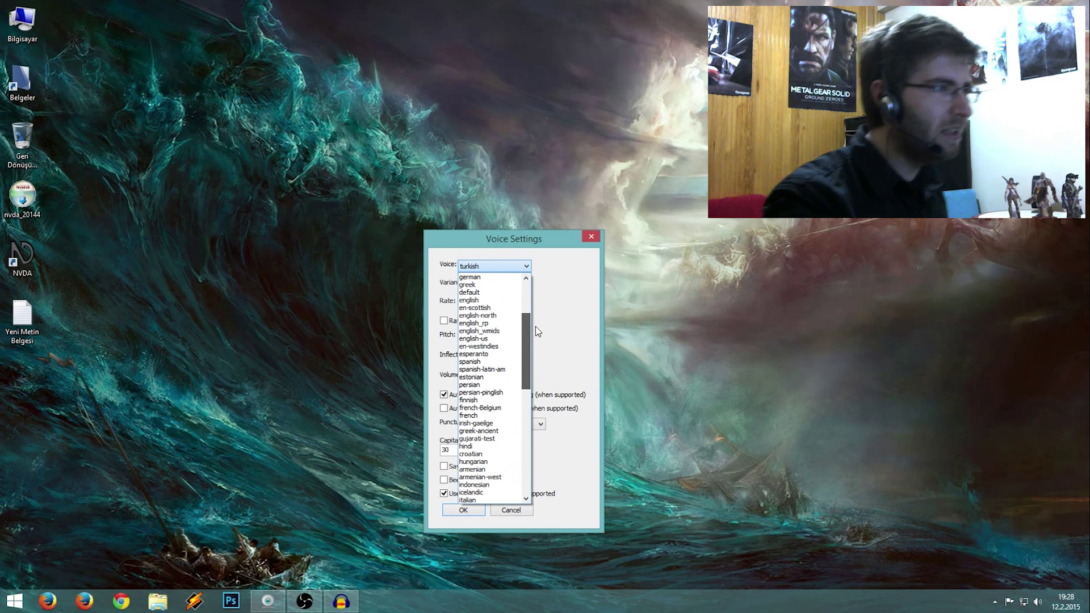
left_click(508, 300)
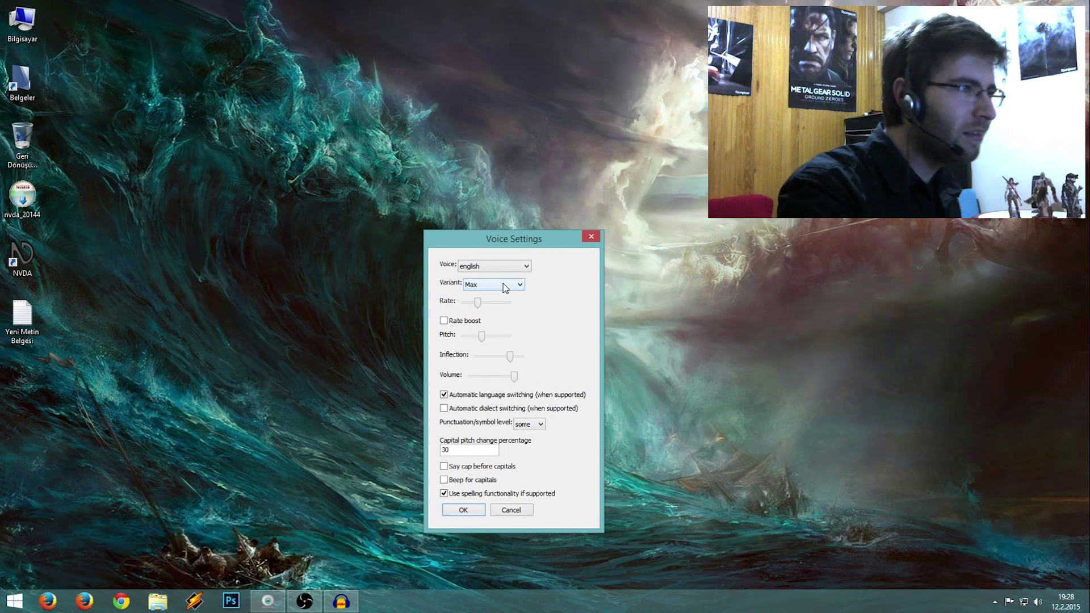
left_click(503, 284)
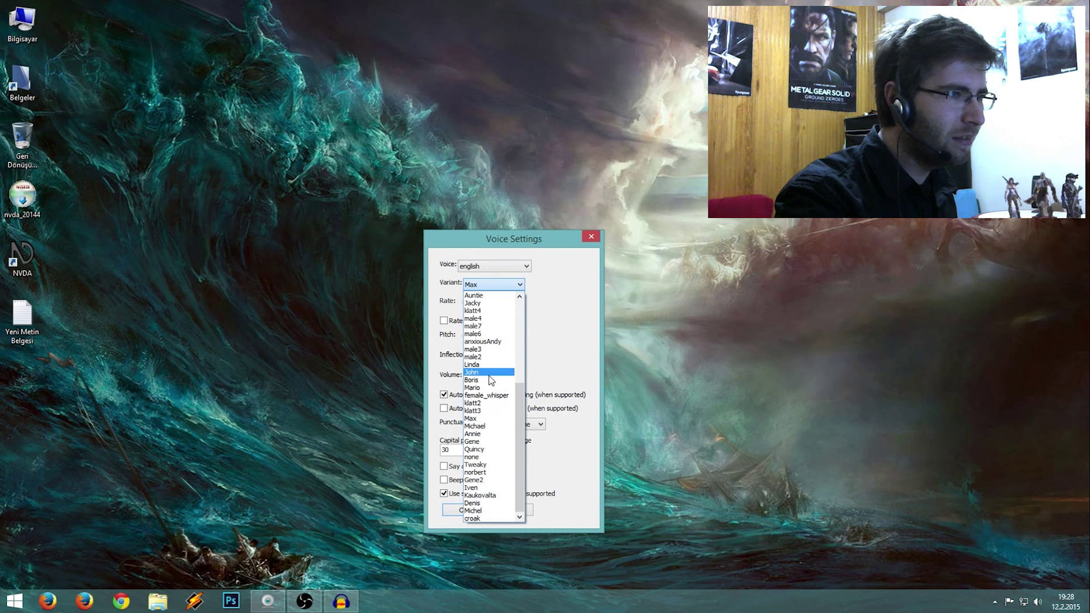
left_click(489, 386)
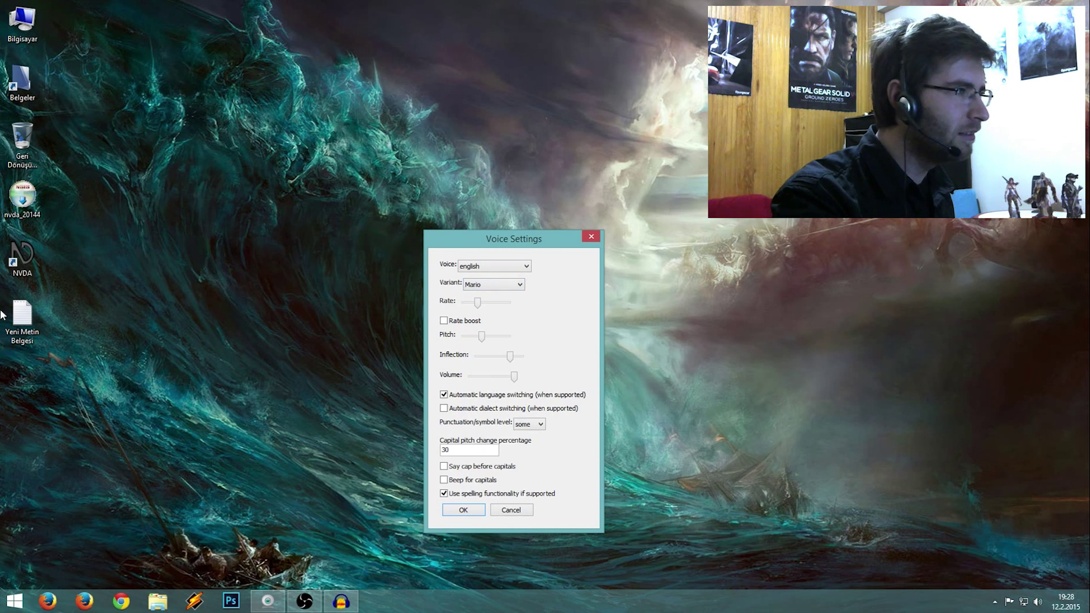
Open the Yeni Metin Belgesi text file from the desktop and let the webcam recording continue without sound.
double_click(35, 312)
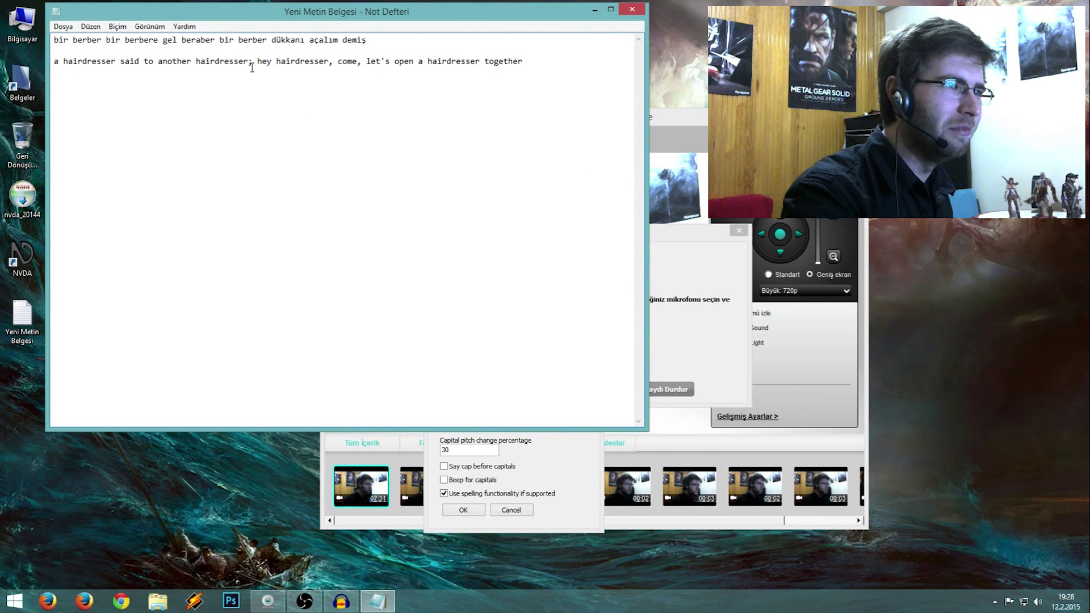
left_click(686, 230)
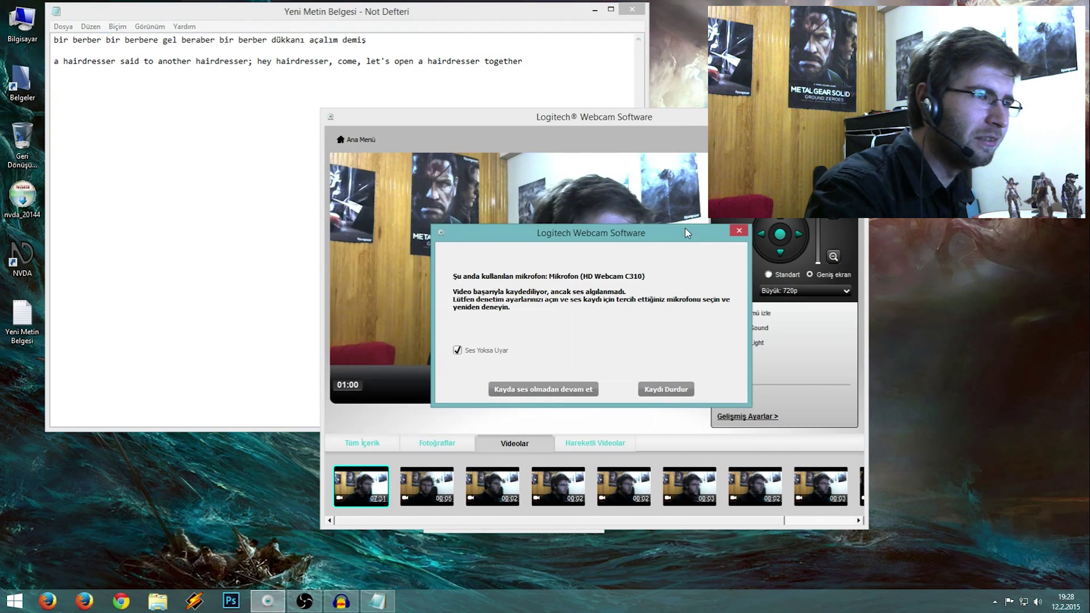
left_click(585, 388)
key("ctrl+insert+v")
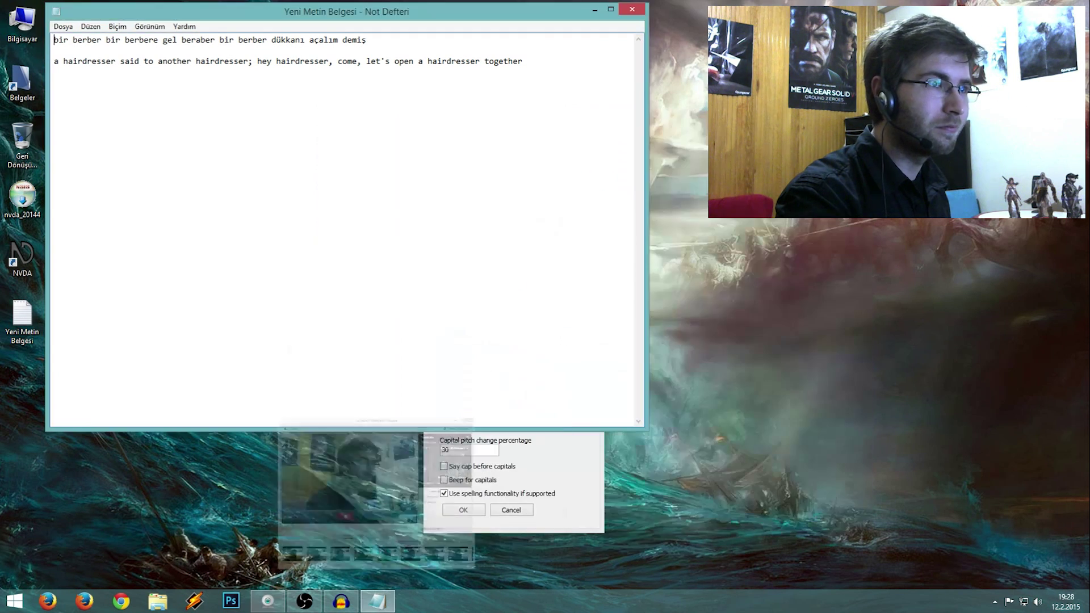
Set the voice variant to Tweaky and move the Voice Settings dialog clear of the text document.
left_click(595, 468)
left_click(492, 284)
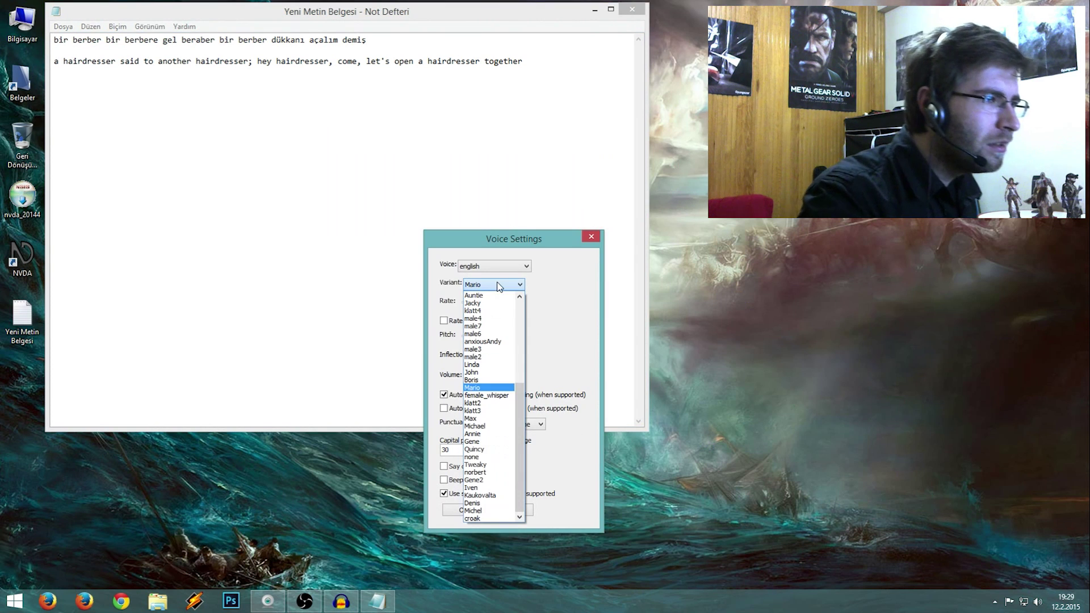
left_click(492, 467)
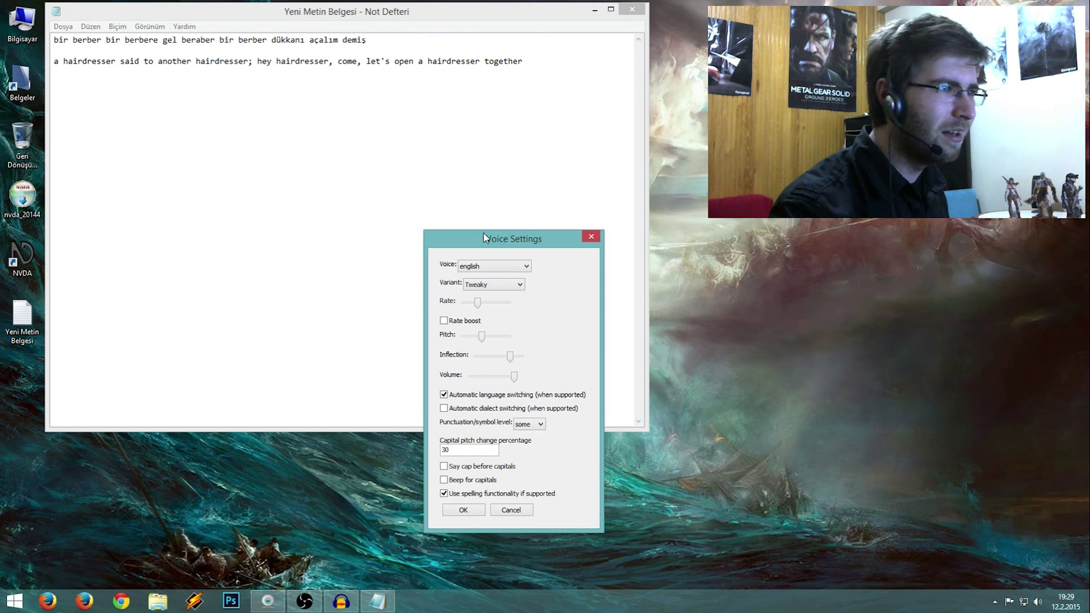
left_click_drag(484, 237, 812, 241)
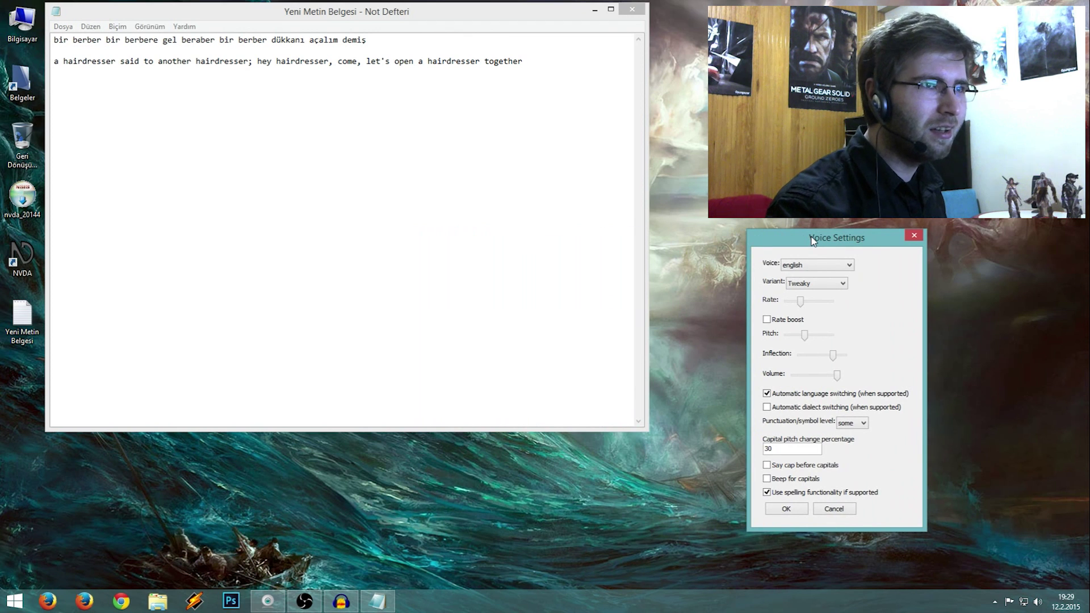
Try the Kaukovalta and Mario variants of the english voice.
left_click(842, 283)
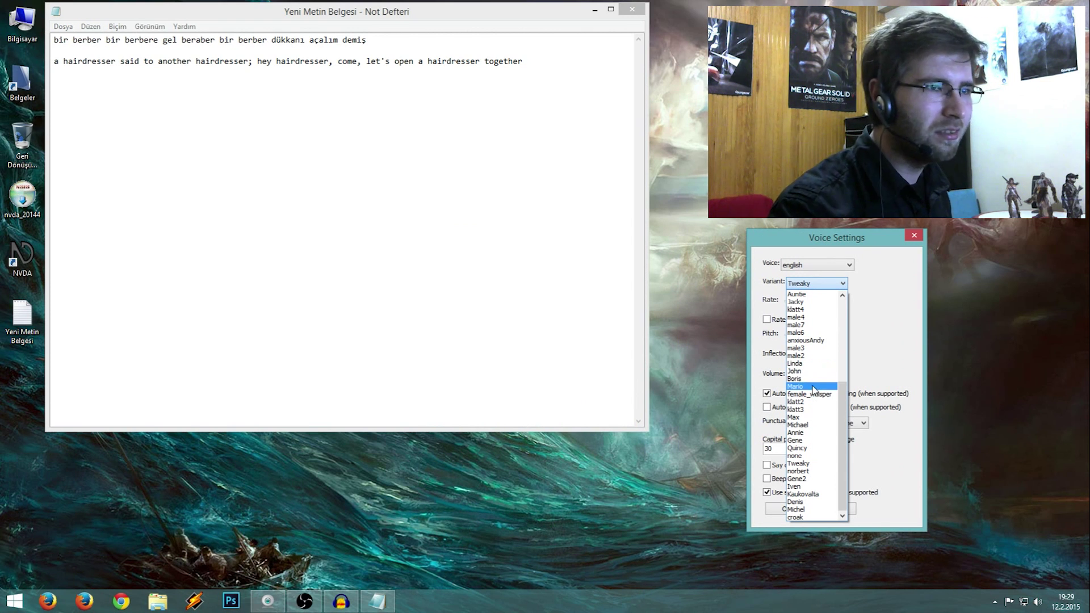
left_click(803, 495)
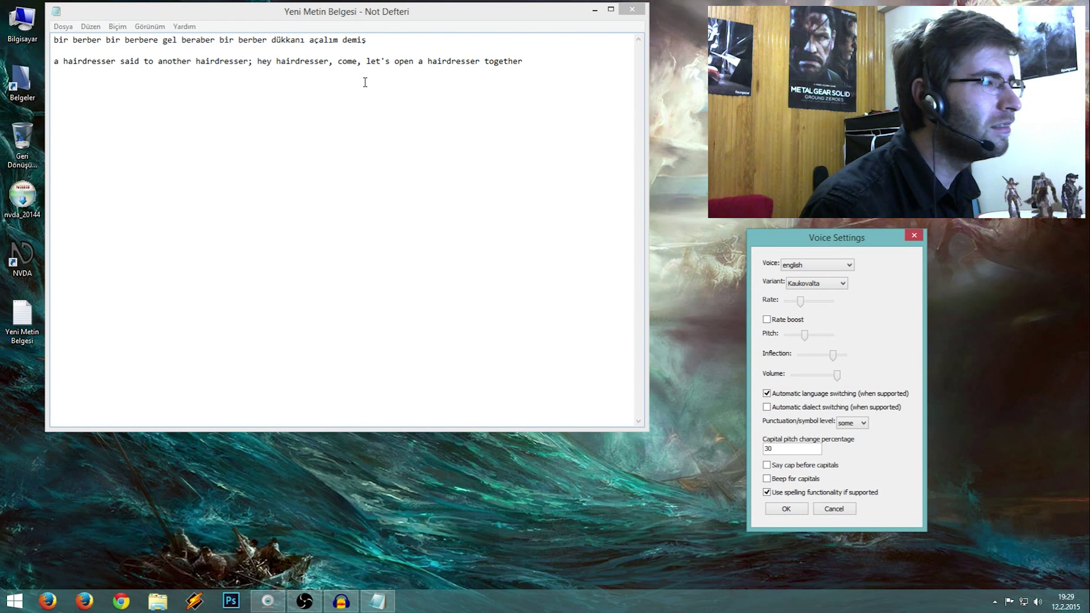
left_click(840, 284)
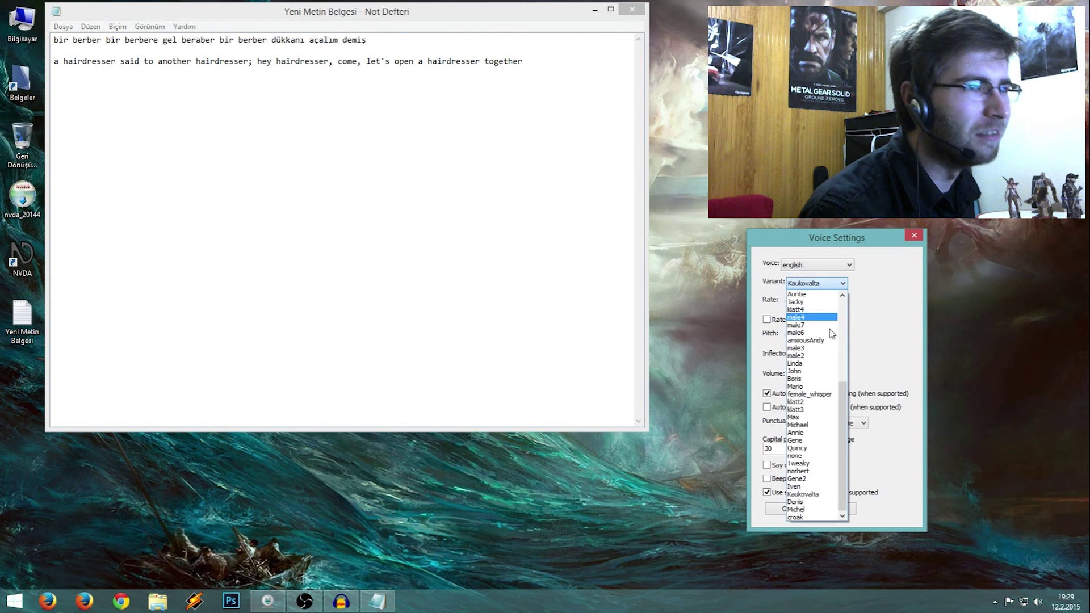
left_click(820, 386)
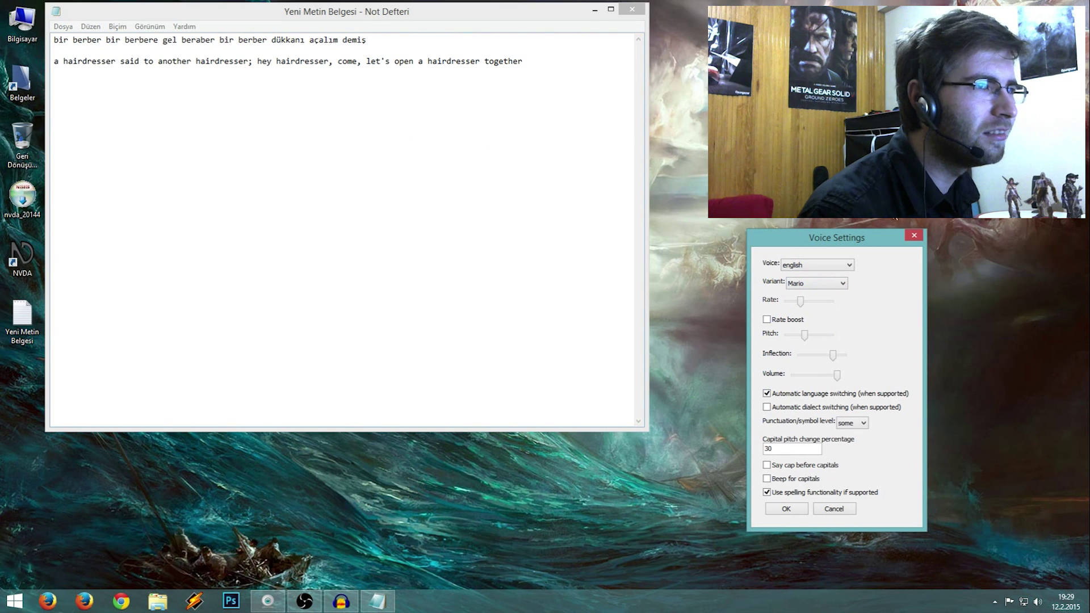
Try the female_whisper variant and switch the english voice to the Iven variant.
left_click(808, 285)
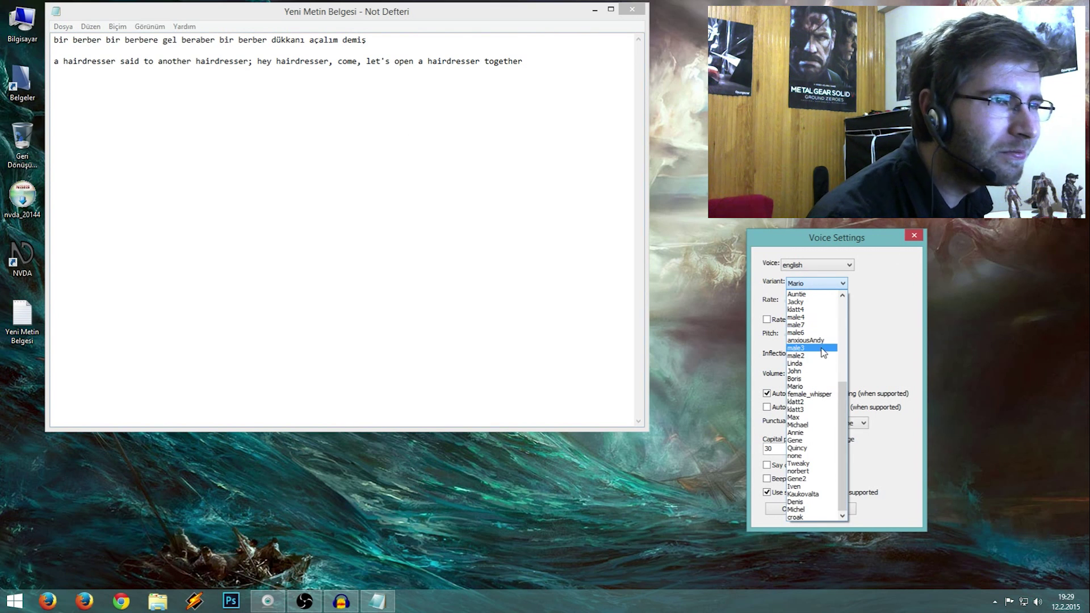
left_click(811, 394)
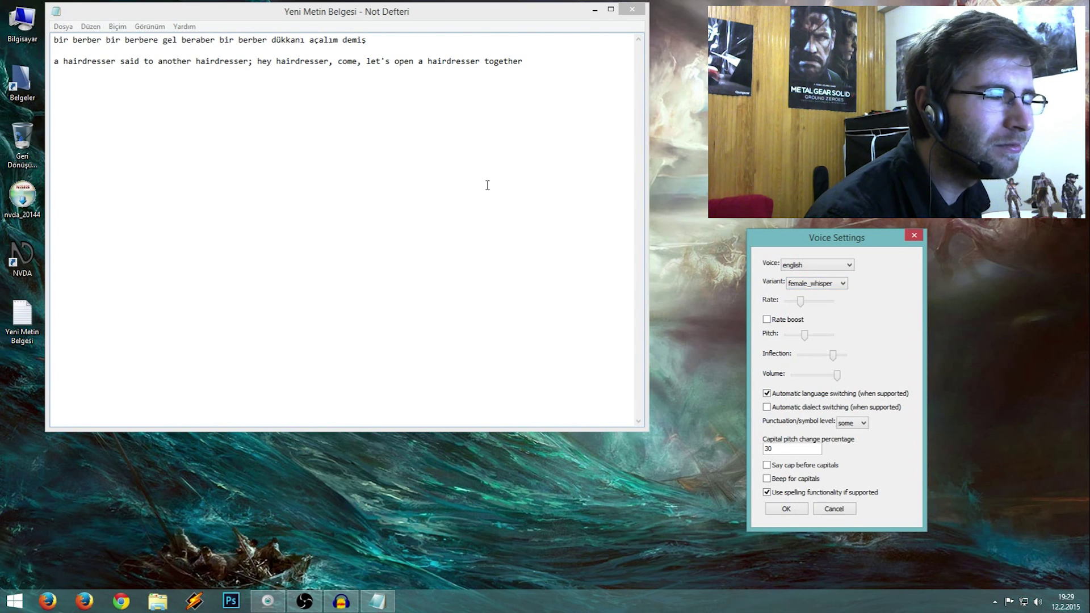
left_click(815, 283)
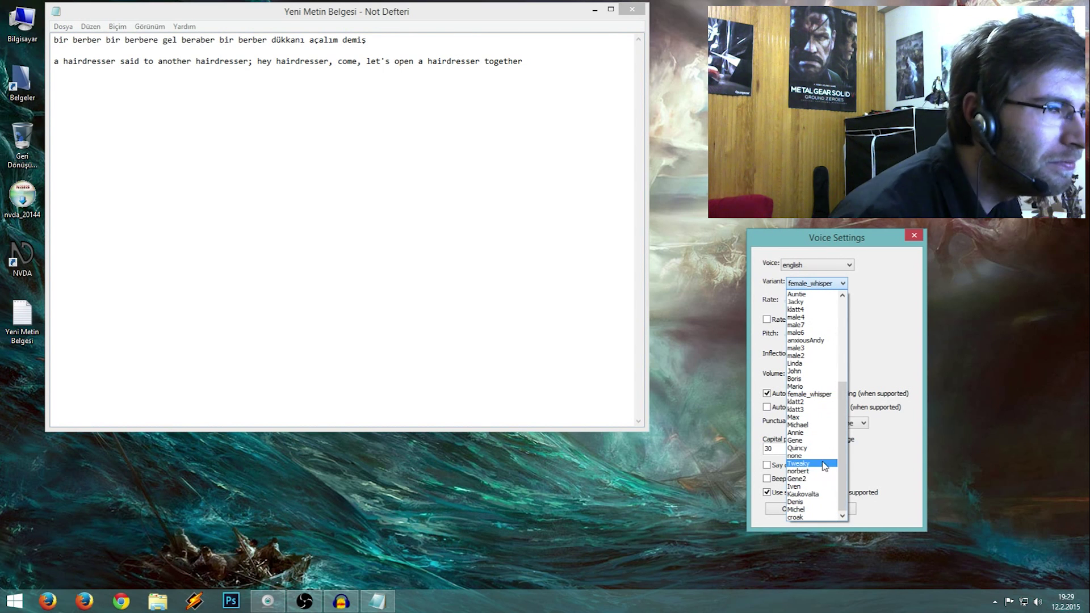
left_click(815, 488)
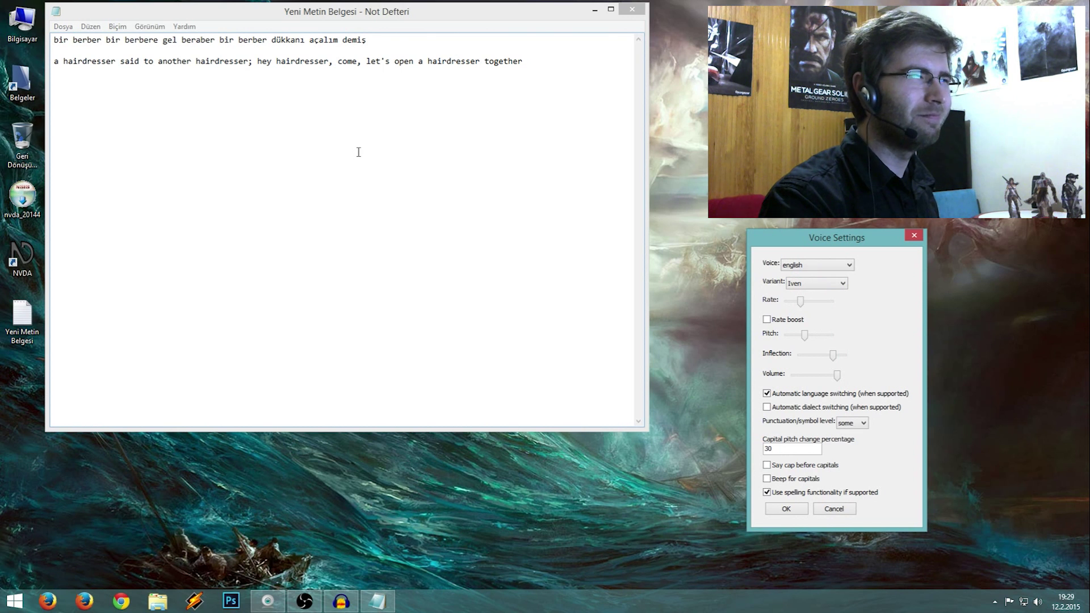
Lower the english voice's speech rate slightly and apply the voice settings with the Iven variant.
left_click_drag(801, 301, 797, 306)
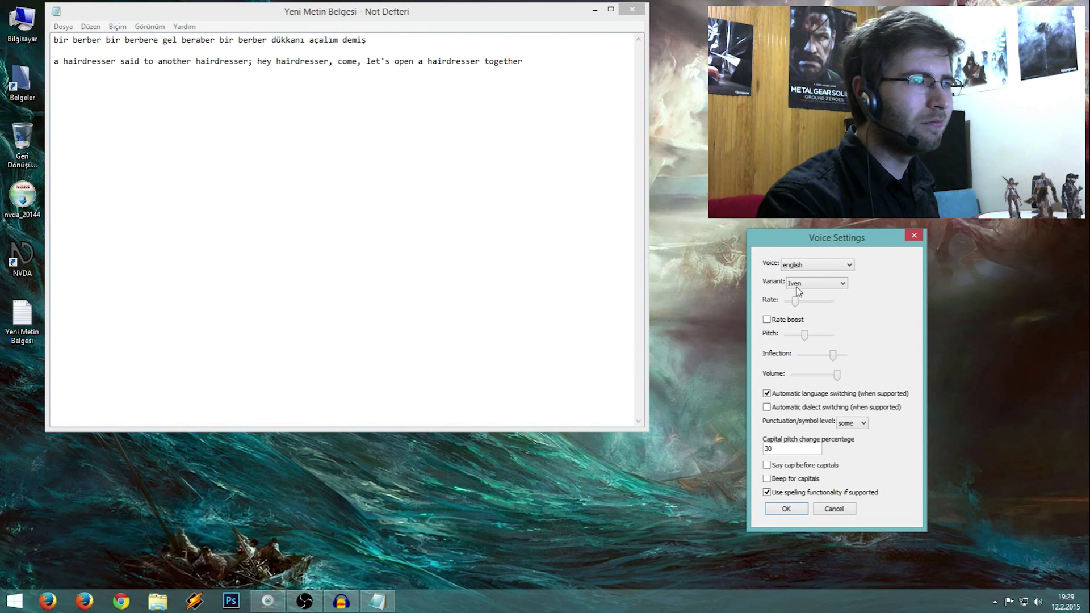
mouse_move(794, 302)
left_mouse_down()
mouse_move(831, 302)
mouse_move(798, 307)
left_mouse_up()
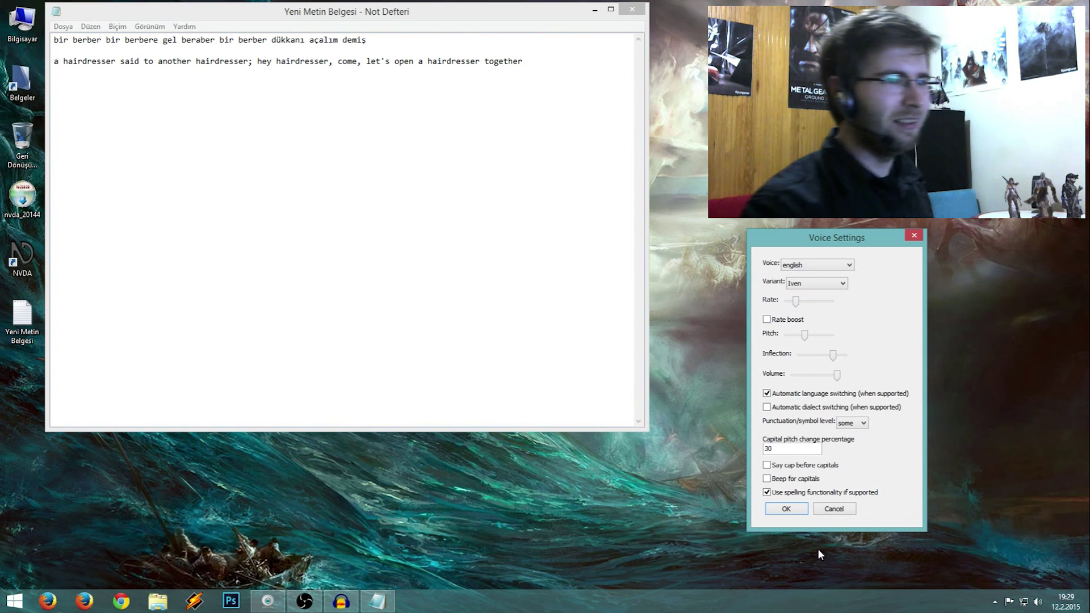
left_click(789, 511)
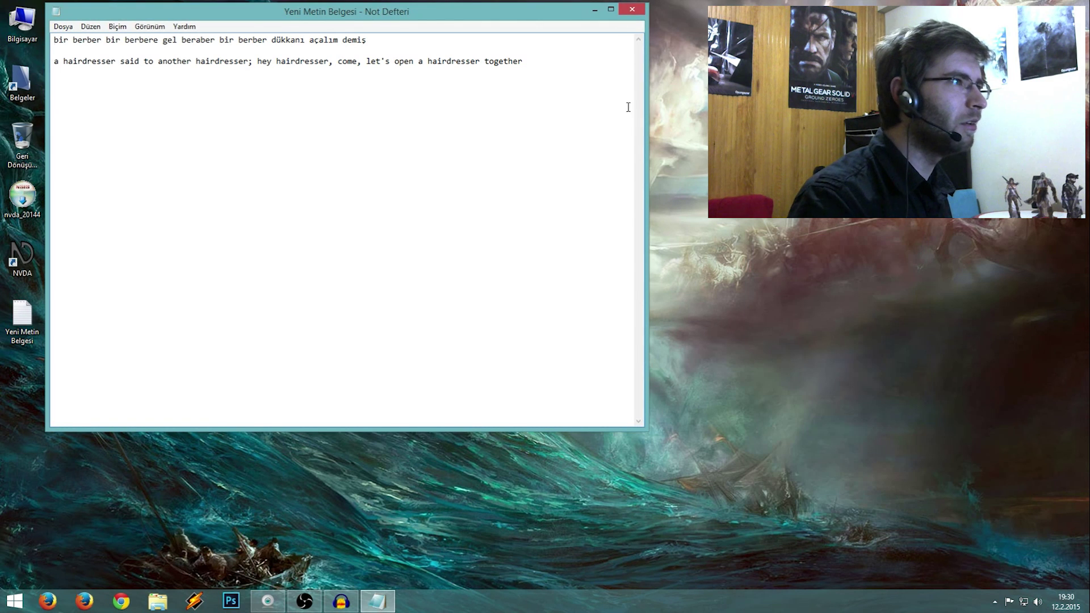
Close the Yeni Metin Belgesi text document and exit the NVDA screen reader.
left_click(632, 9)
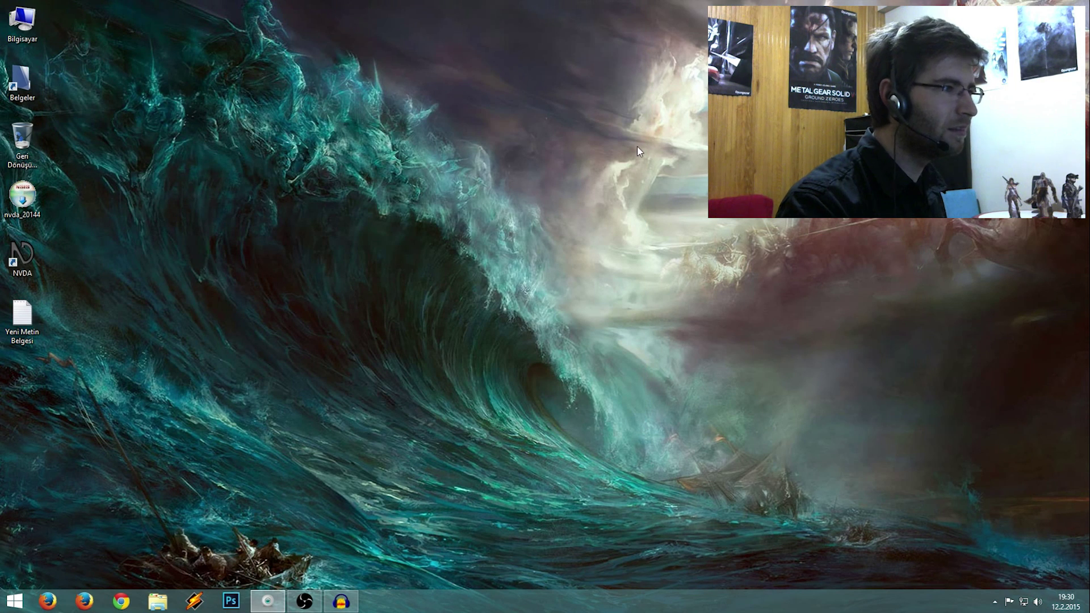
left_click(995, 604)
right_click(978, 538)
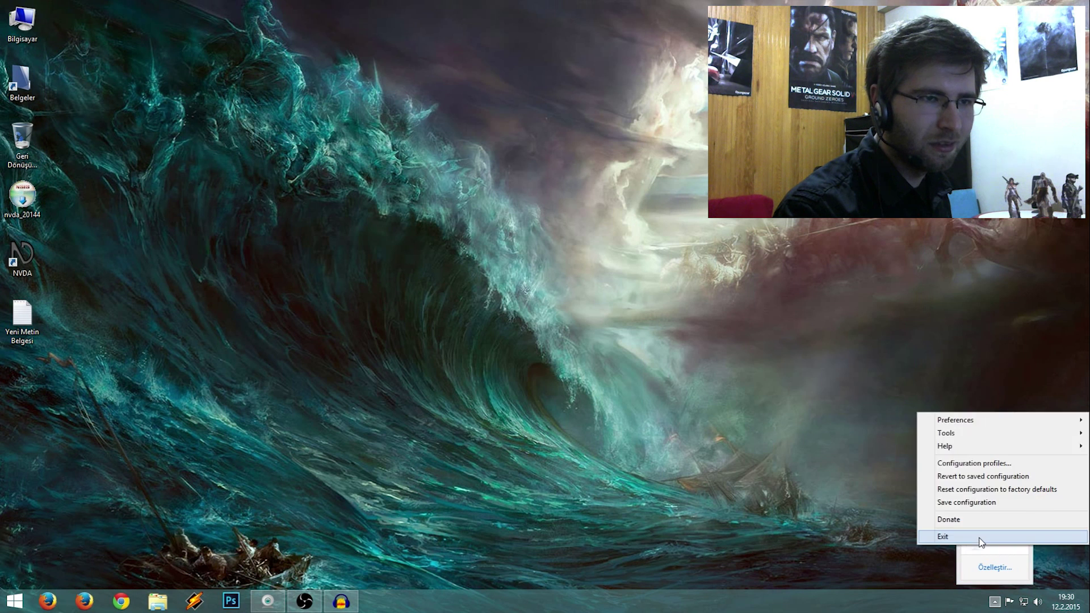
left_click(979, 537)
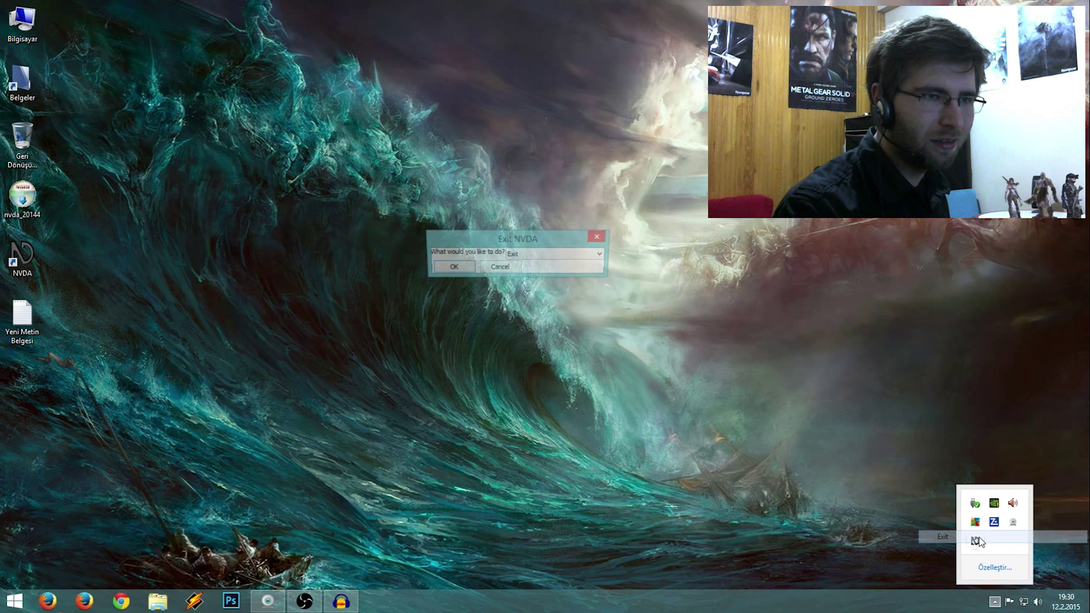
left_click(458, 272)
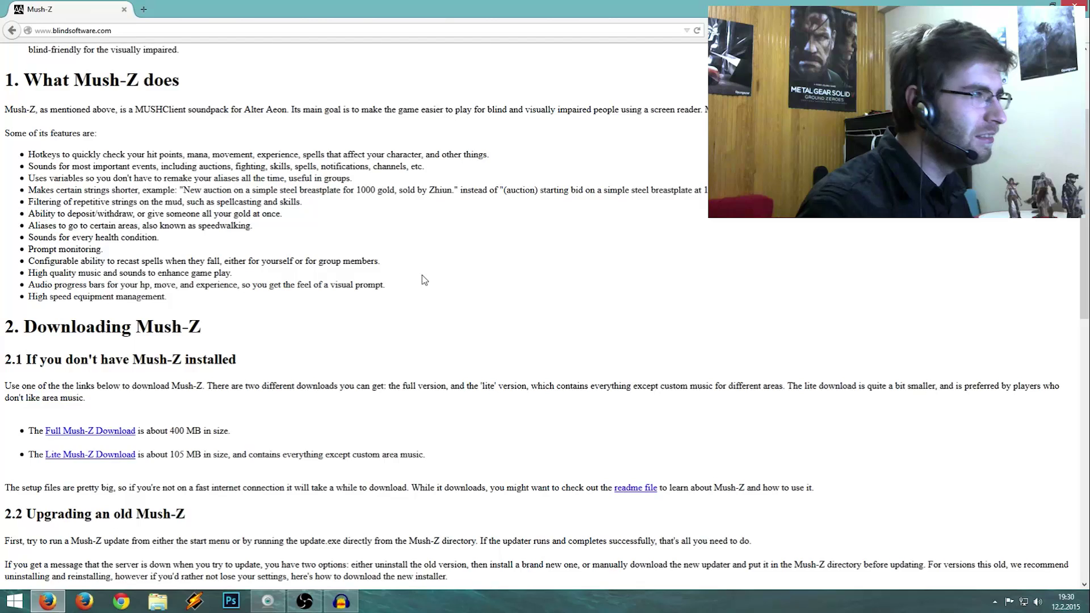
Download the full Mush-Z installer, mush-z.exe, from the Mush-Z page and save it.
scroll(422, 274, "up", 3)
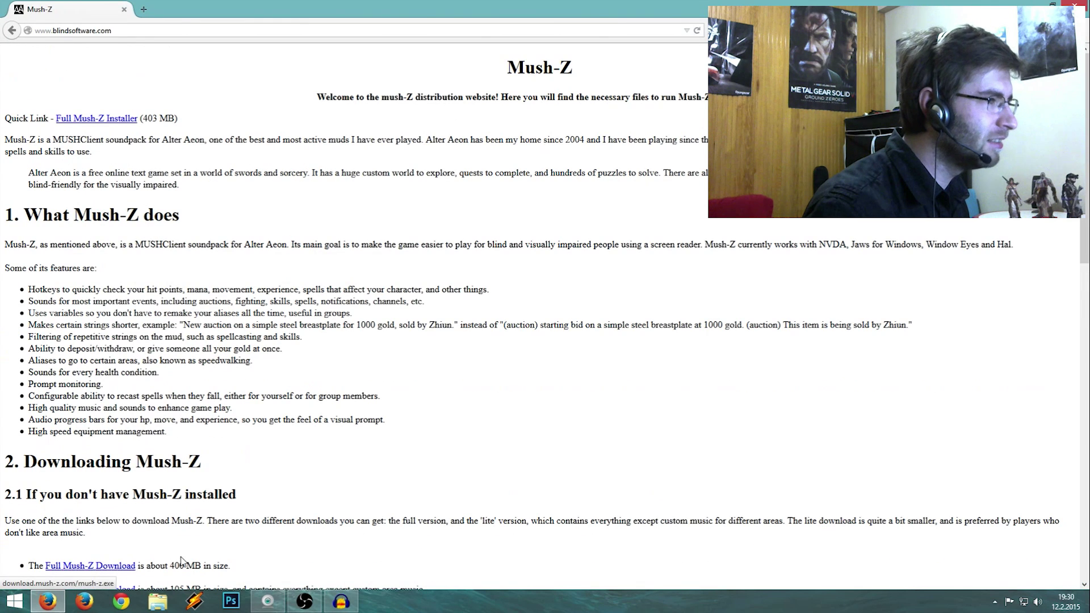
scroll(182, 561, "down", 3)
left_click(120, 433)
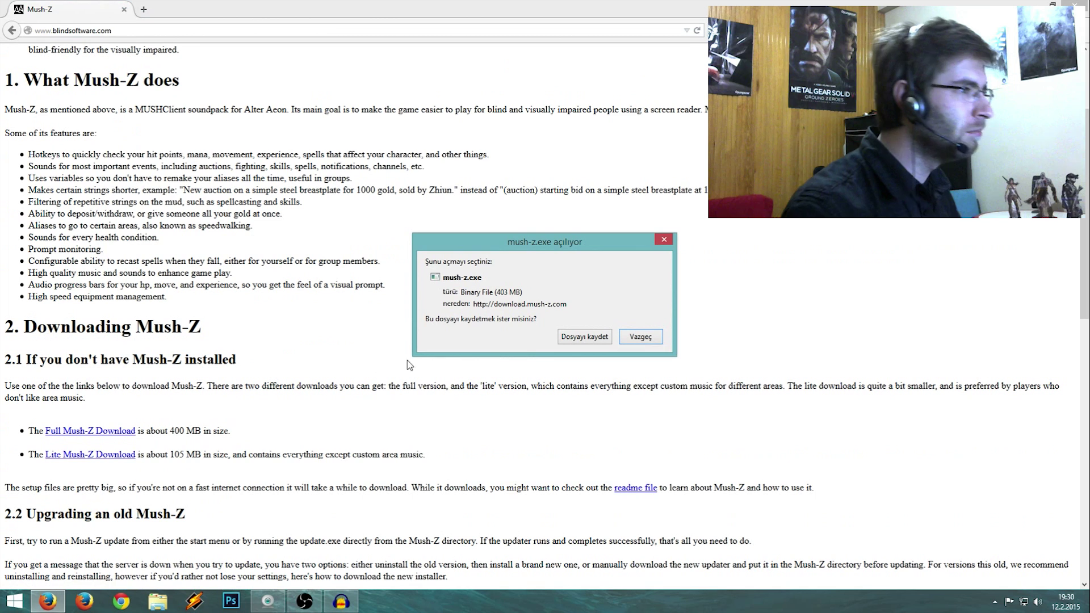
left_click(571, 337)
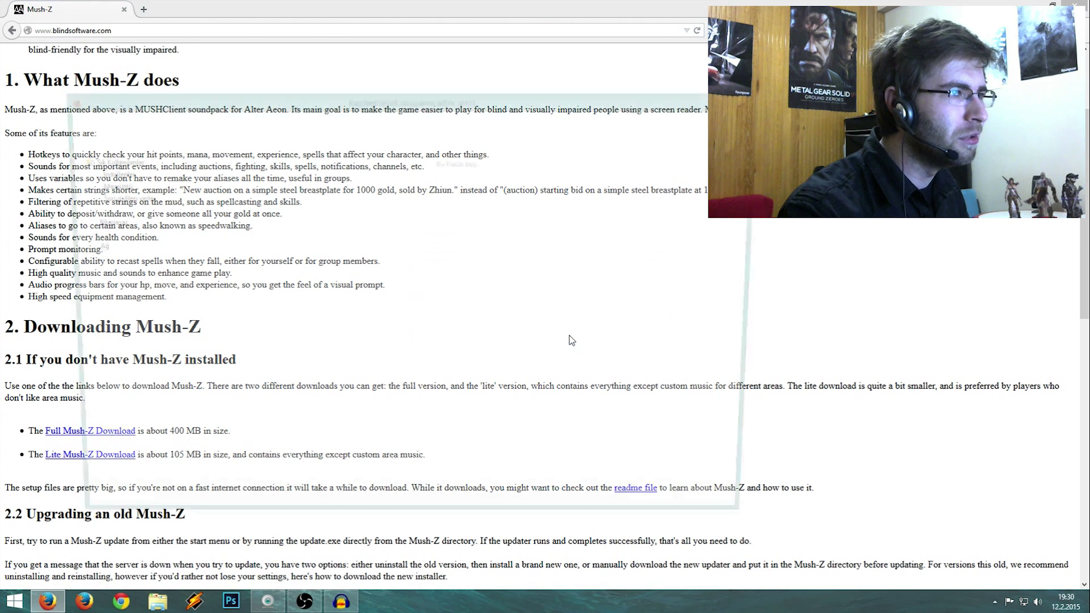
left_click(664, 513)
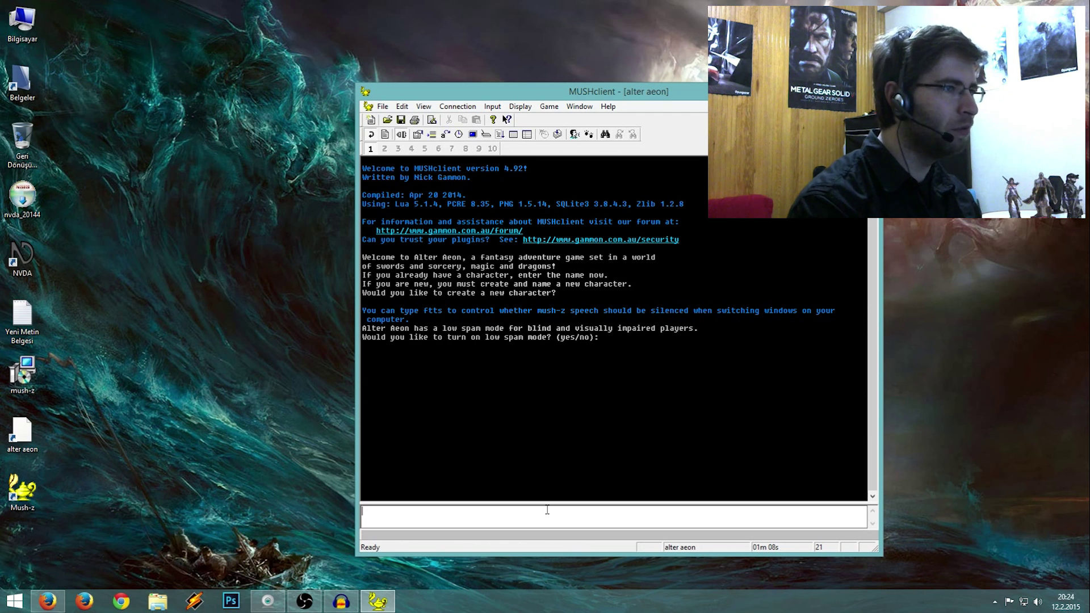
In MUSHclient, answer y to turn on Alter Aeon's low spam mode for the new character.
type("y")
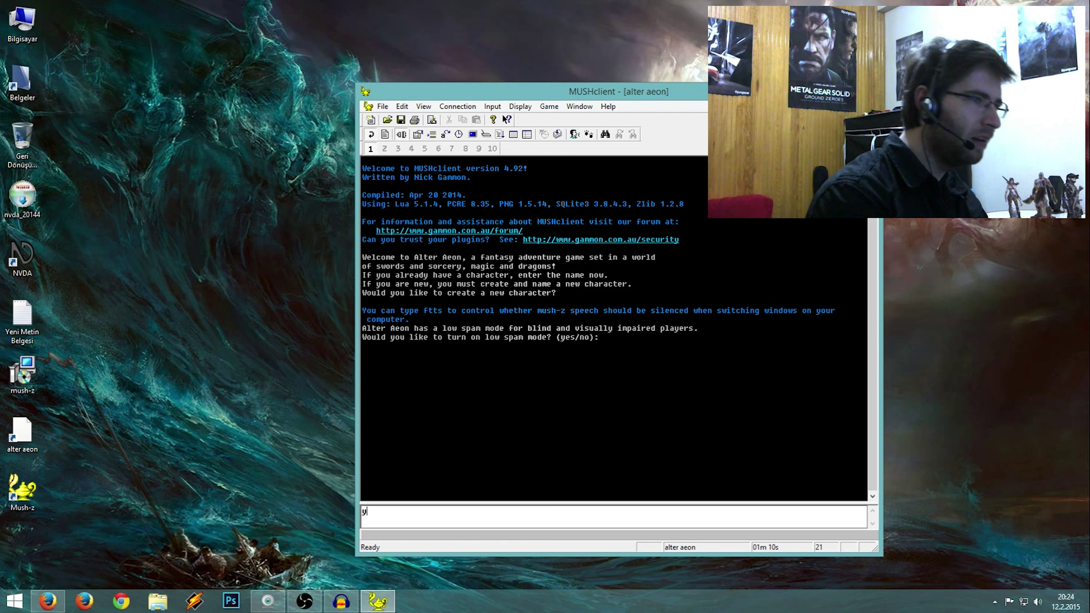
key("Return")
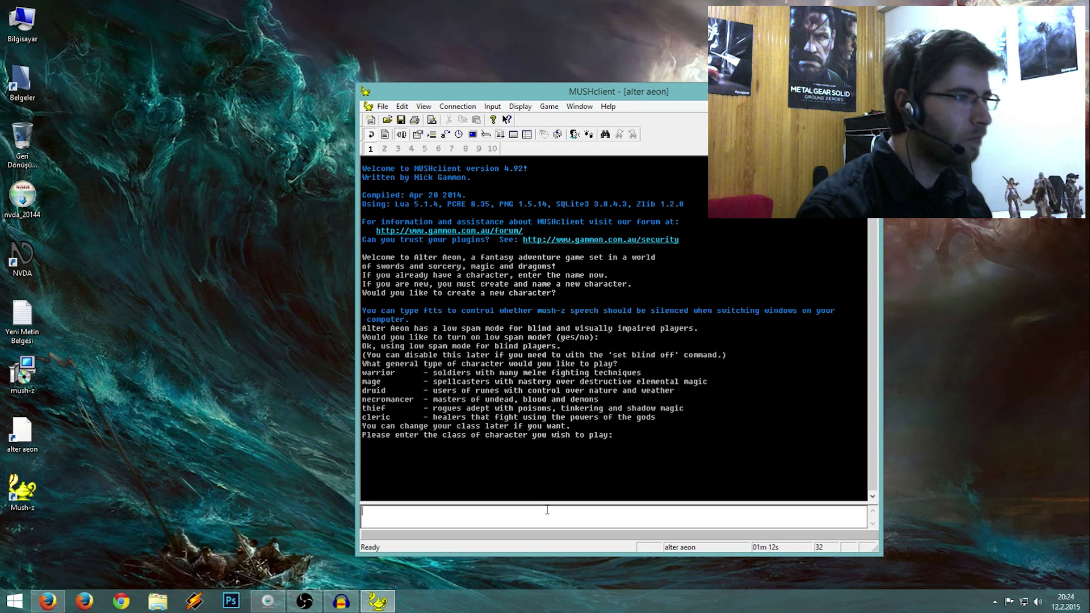
Start the NVDA screen reader again from the desktop.
left_click(994, 598)
left_click(193, 448)
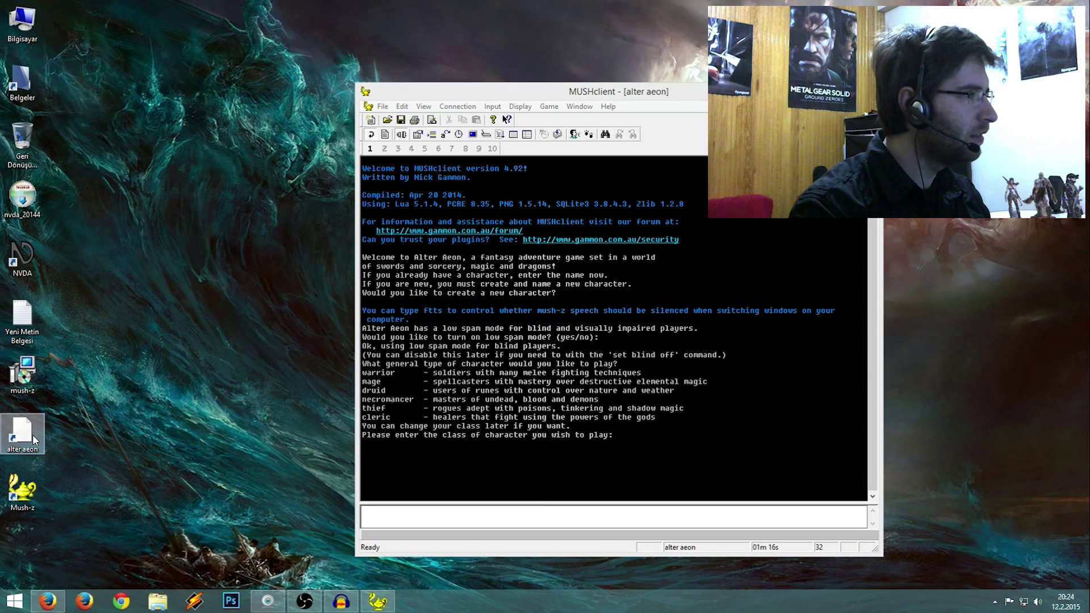
double_click(22, 256)
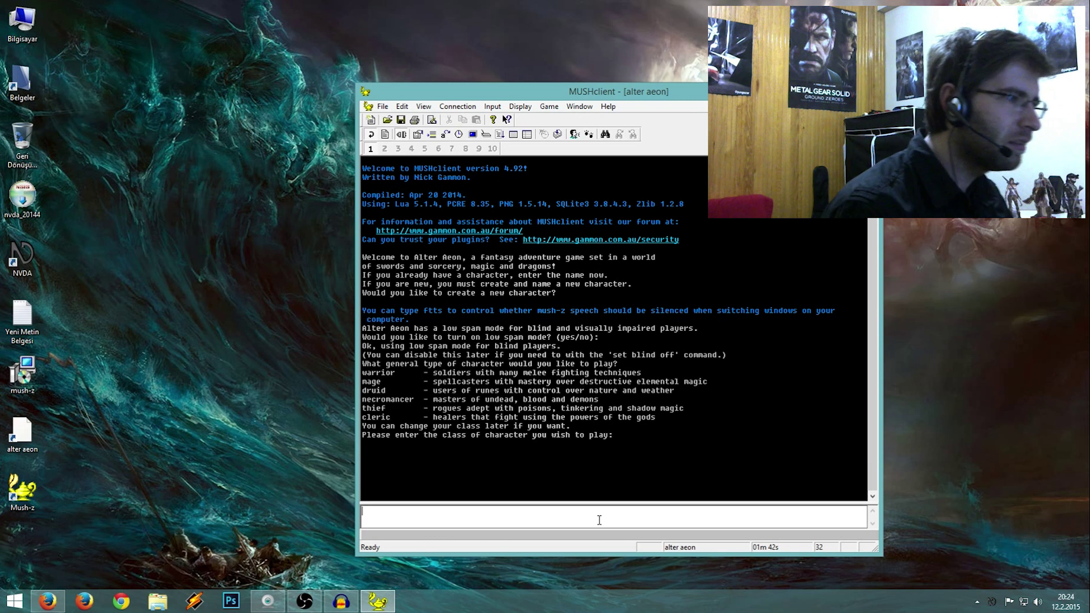
Choose the warrior class for the new Alter Aeon character and make it male (m).
type("warrior")
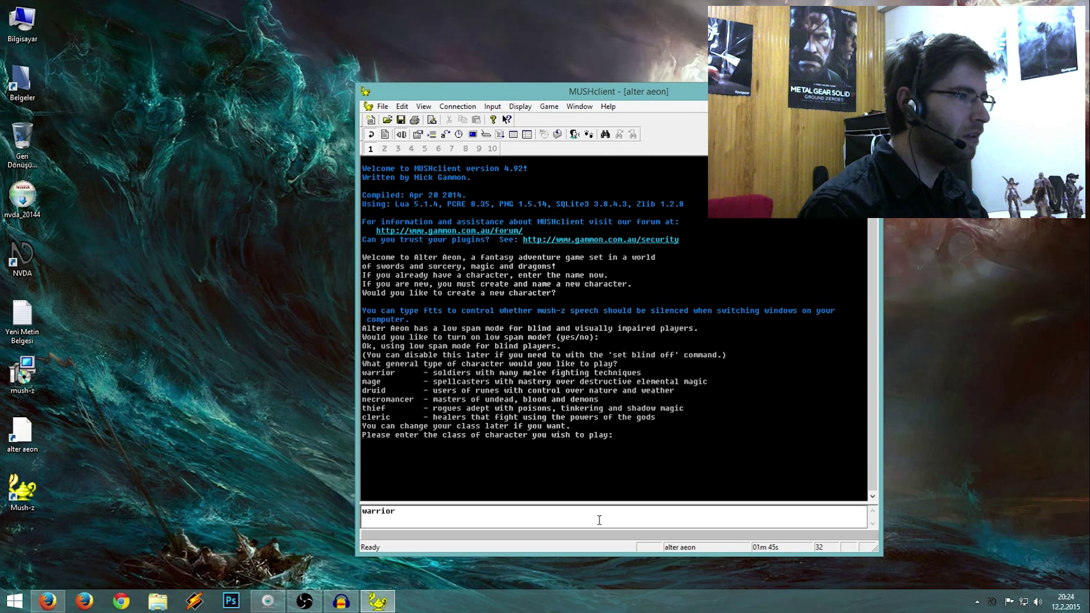
key("Return")
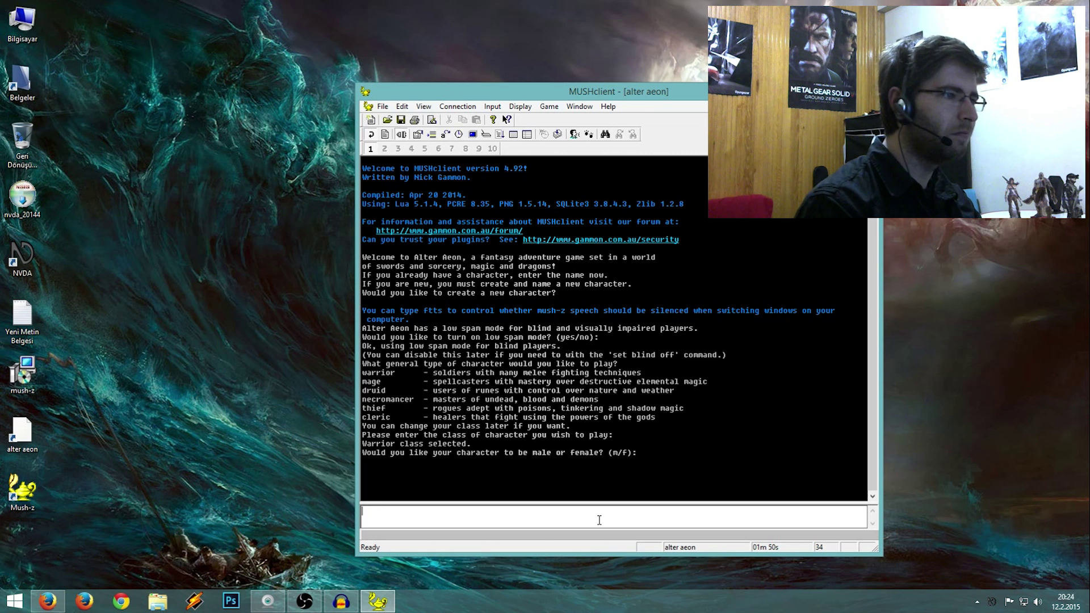
type("m")
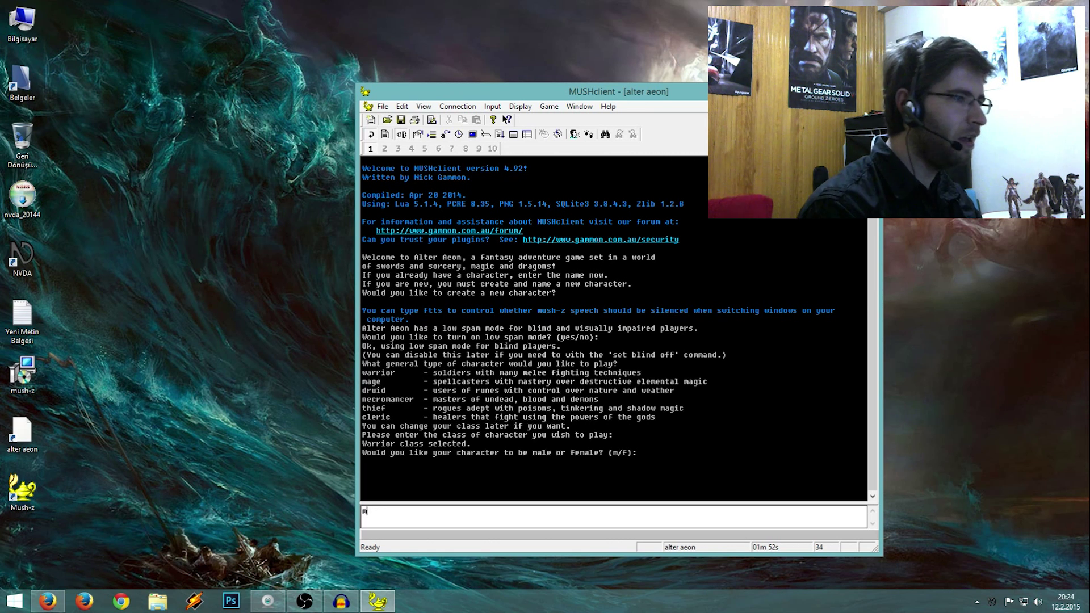
key("Return")
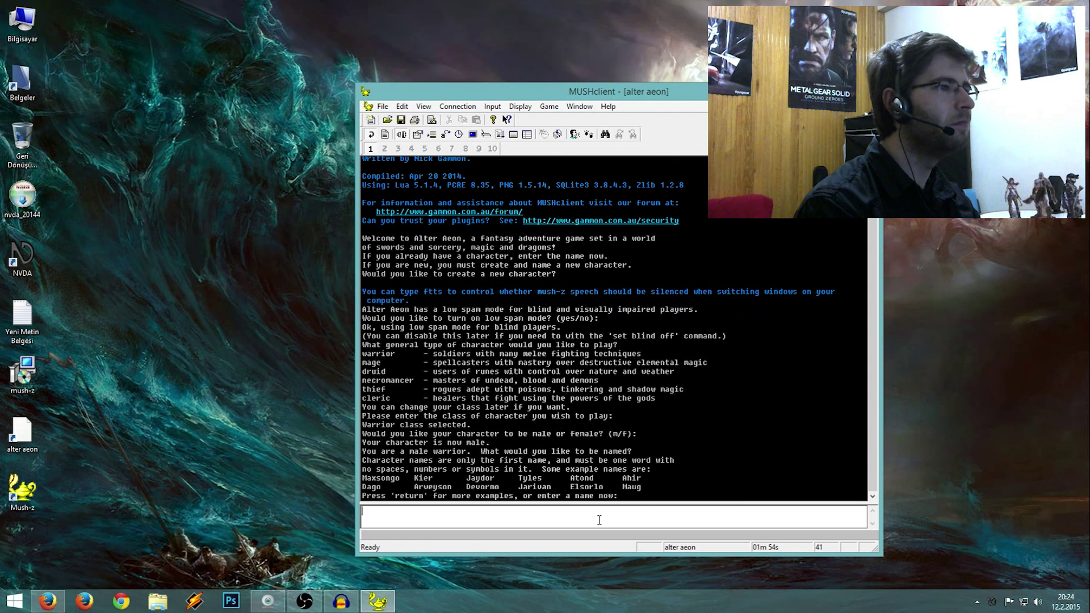